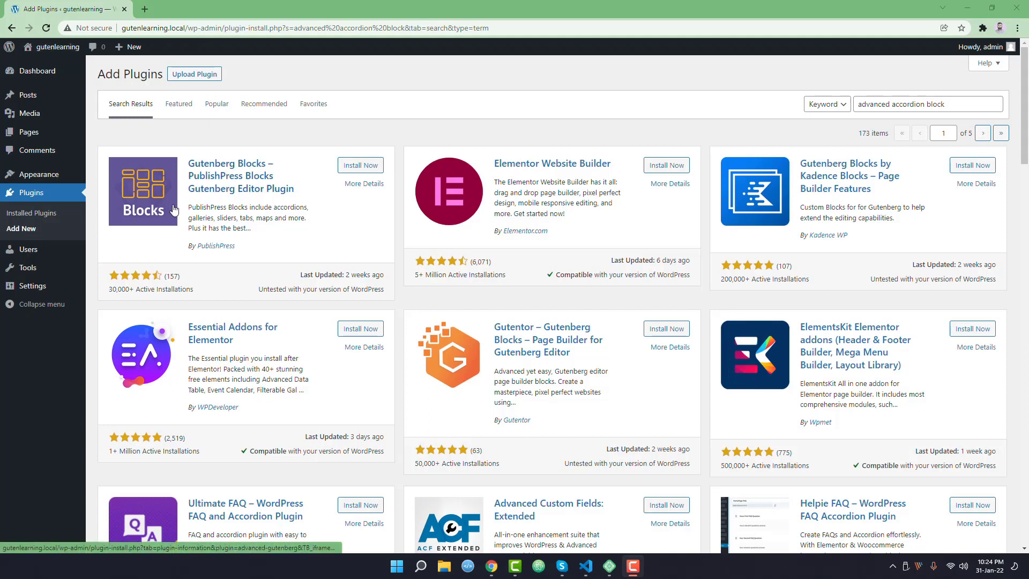
# Step: Search the plugin directory for 'advanced accordion block', replacing the previous search words
pyautogui.moveTo(948, 104); pyautogui.dragTo(857, 105)
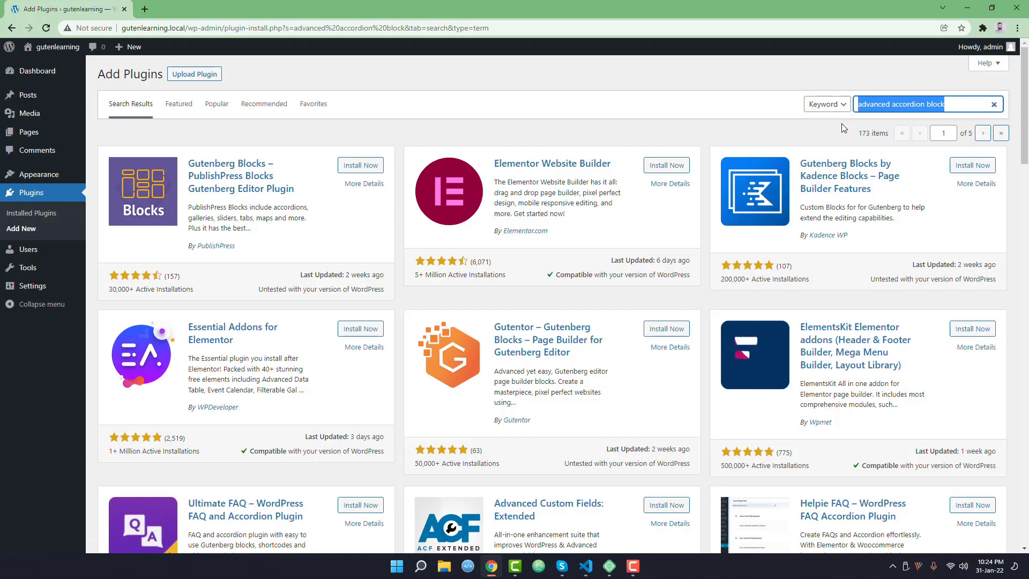
pyautogui.moveTo(1025, 129); pyautogui.dragTo(1014, 333)
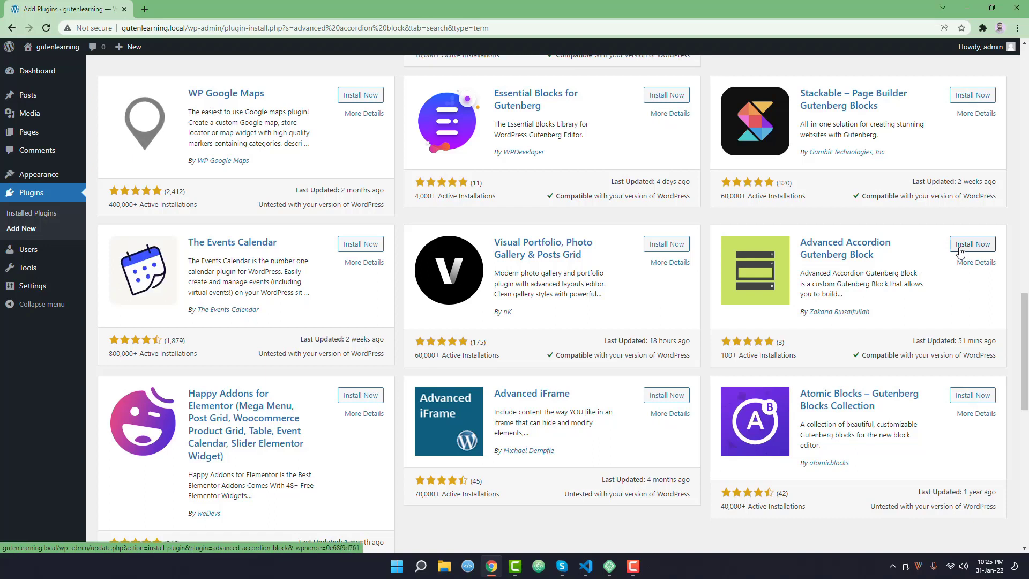
# Step: Install and activate the Advanced Accordion Gutenberg Block plugin
pyautogui.click(958, 249)
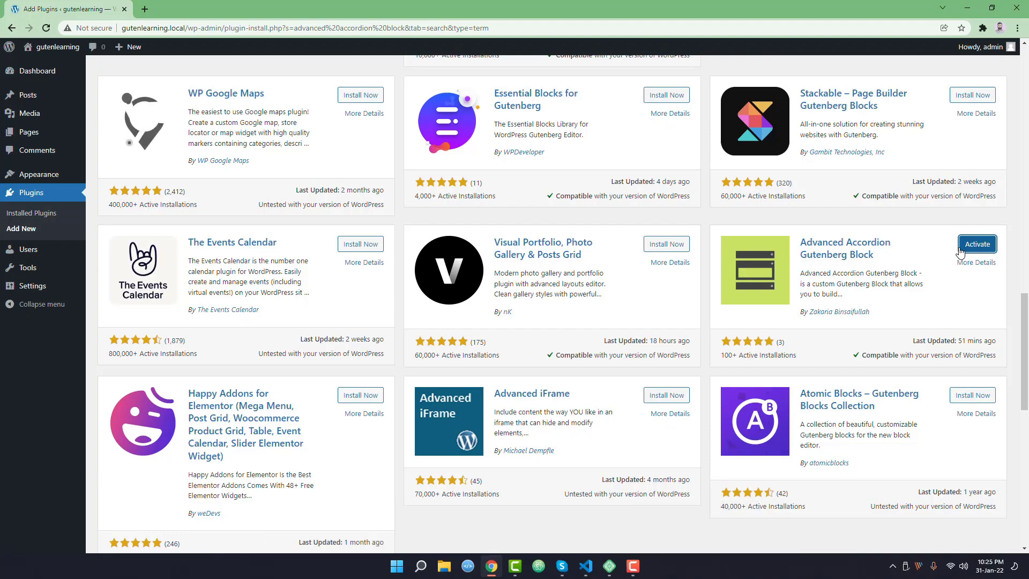
pyautogui.click(969, 254)
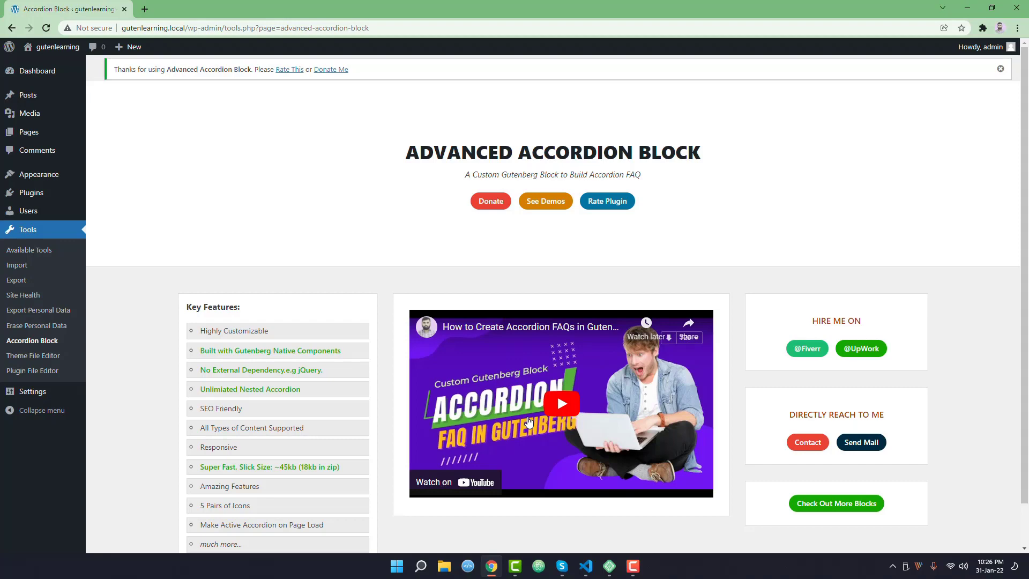
pyautogui.scroll(-1, 249, 358)
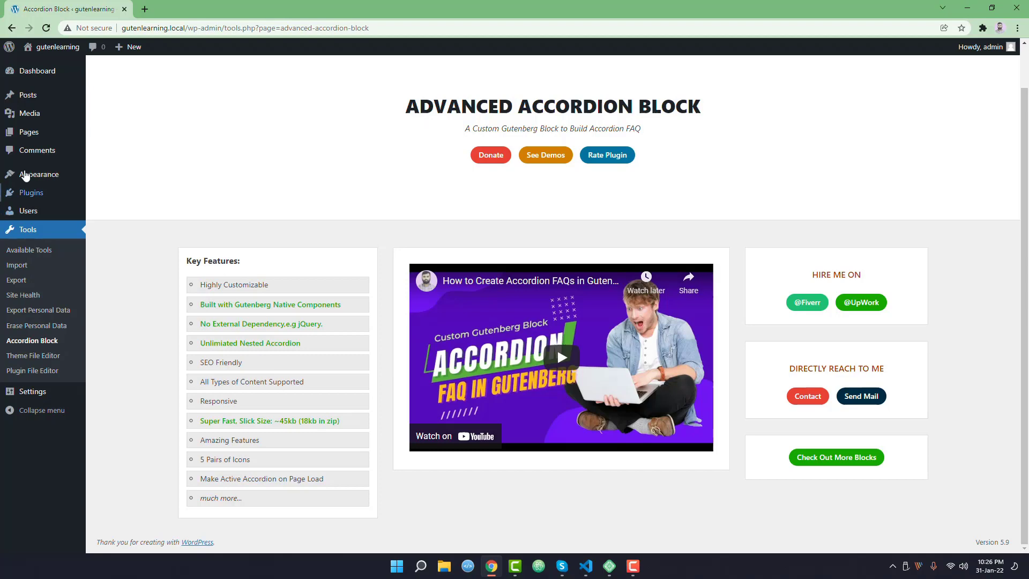
# Step: Start a new page from Pages > Add New in a separate browser tab
pyautogui.moveTo(30, 132)
pyautogui.middleClick(103, 153)
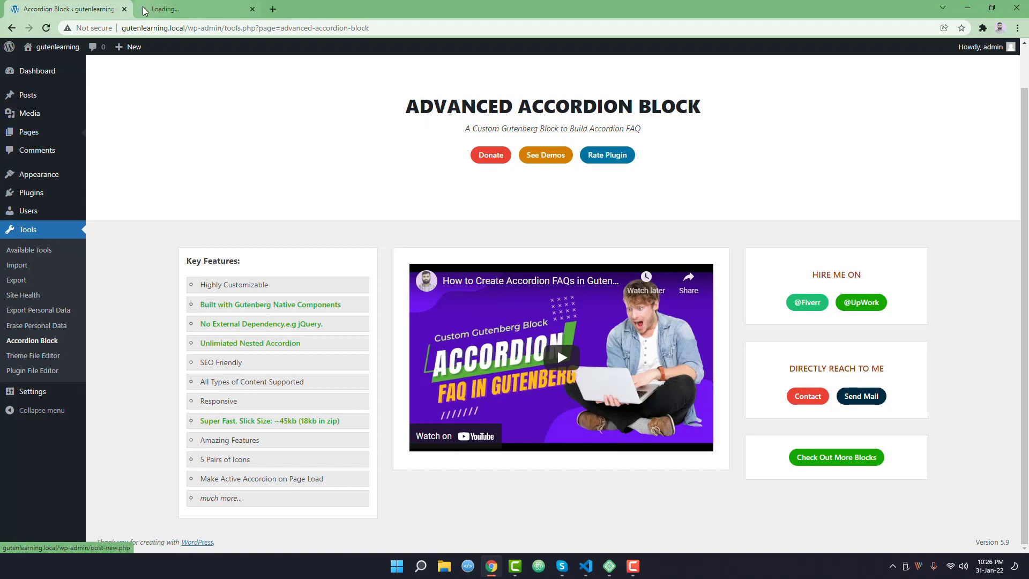
# Step: Title the new page 'Accordion' and bring up the block library listing the Accordion block
pyautogui.click(145, 8)
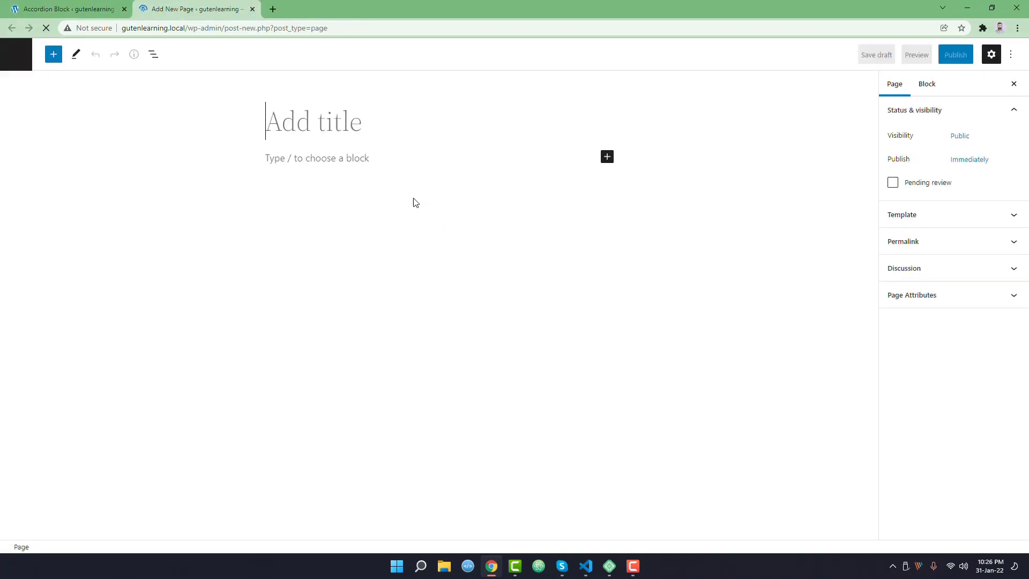
pyautogui.click(289, 133)
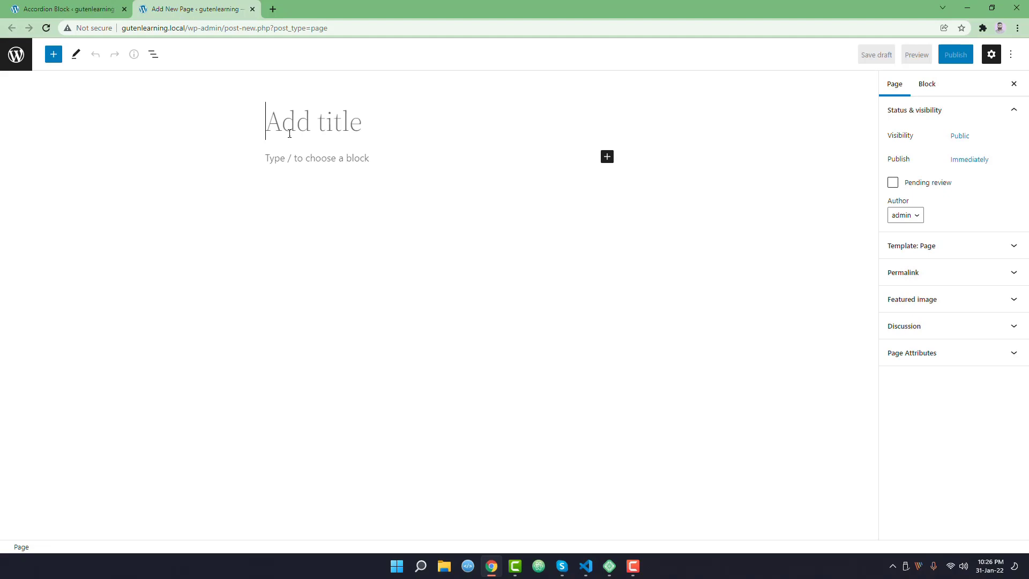
pyautogui.write('A')
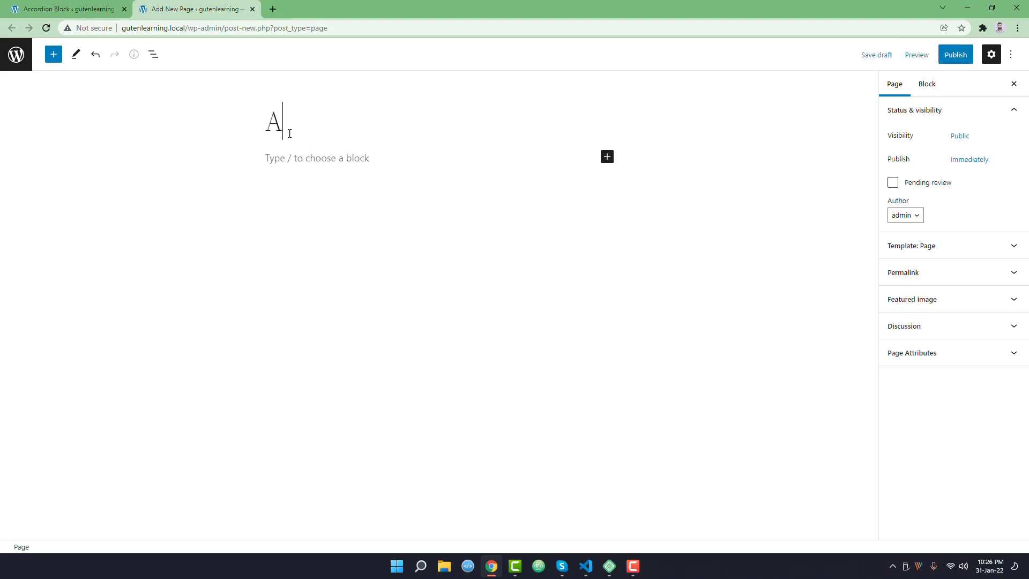
pyautogui.write('ccordion')
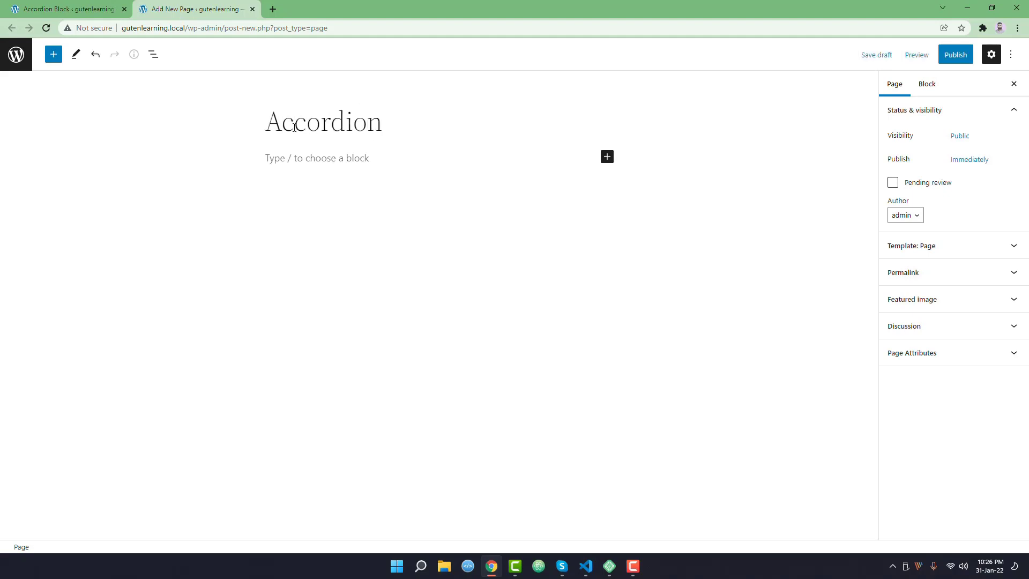
pyautogui.click(289, 158)
pyautogui.click(53, 56)
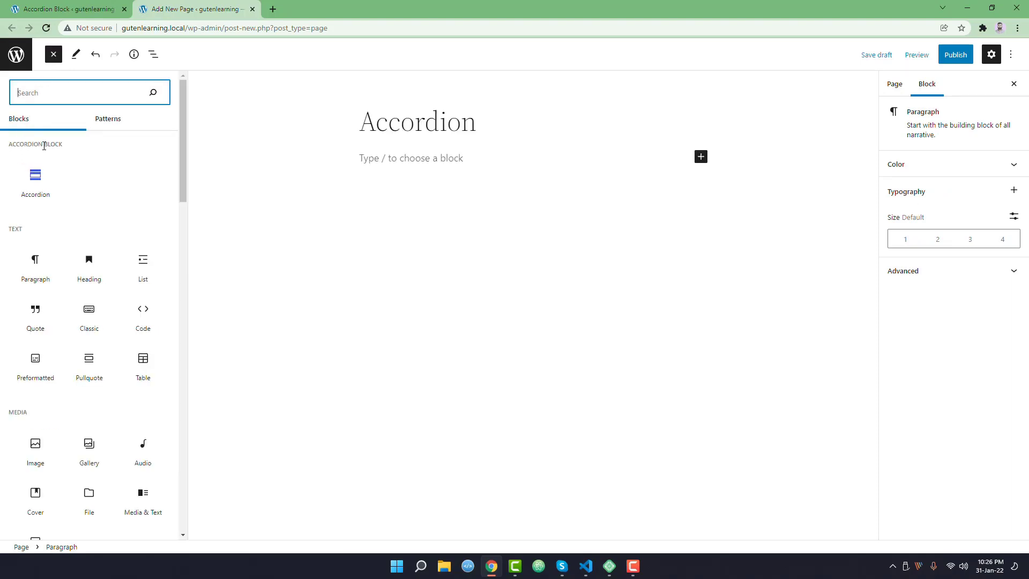
pyautogui.moveTo(35, 181)
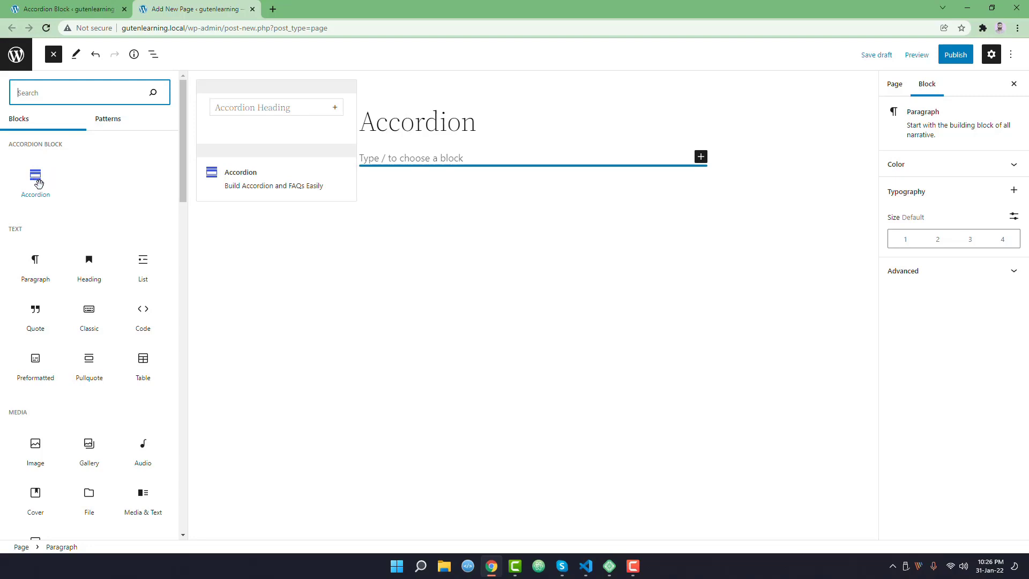
# Step: Insert an Accordion block headed 'How to use this block?' and expand it to show its empty body
pyautogui.click(37, 182)
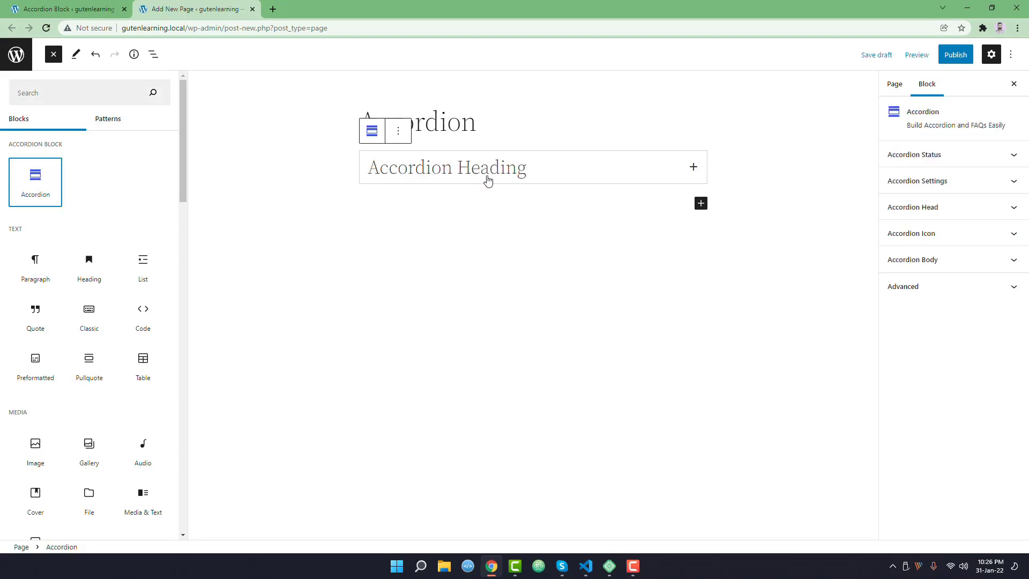
pyautogui.click(484, 180)
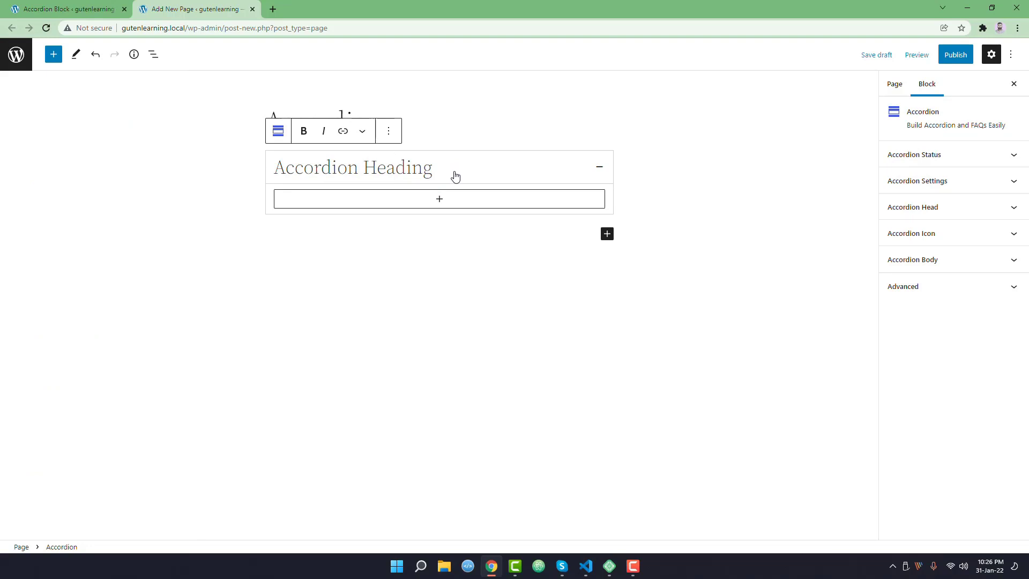
pyautogui.click(433, 181)
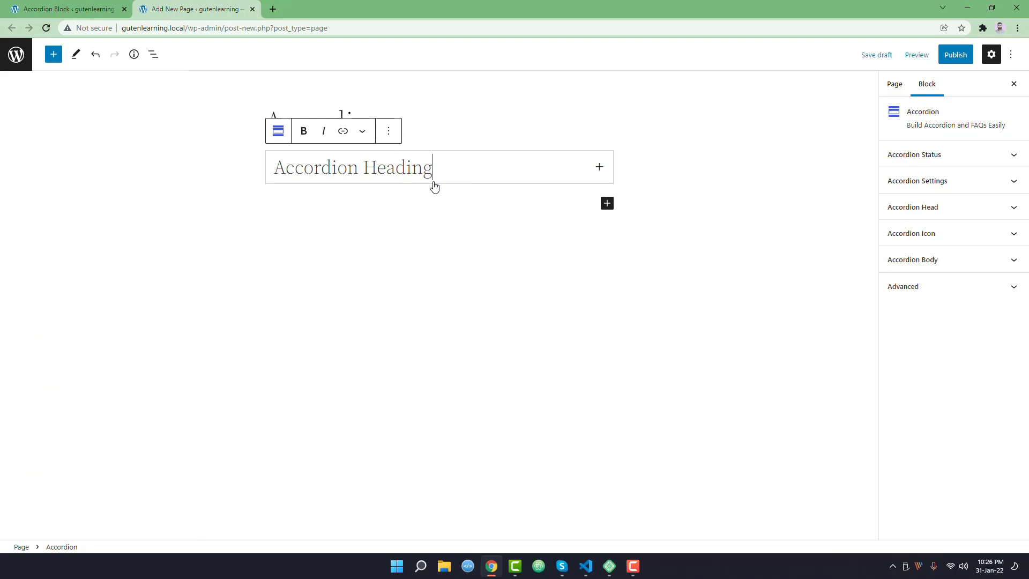
pyautogui.press('BackSpace')
pyautogui.press('BackSpace')
pyautogui.press('BackSpace')
pyautogui.press('BackSpace')
pyautogui.press('BackSpace')
pyautogui.press('BackSpace')
pyautogui.press('BackSpace')
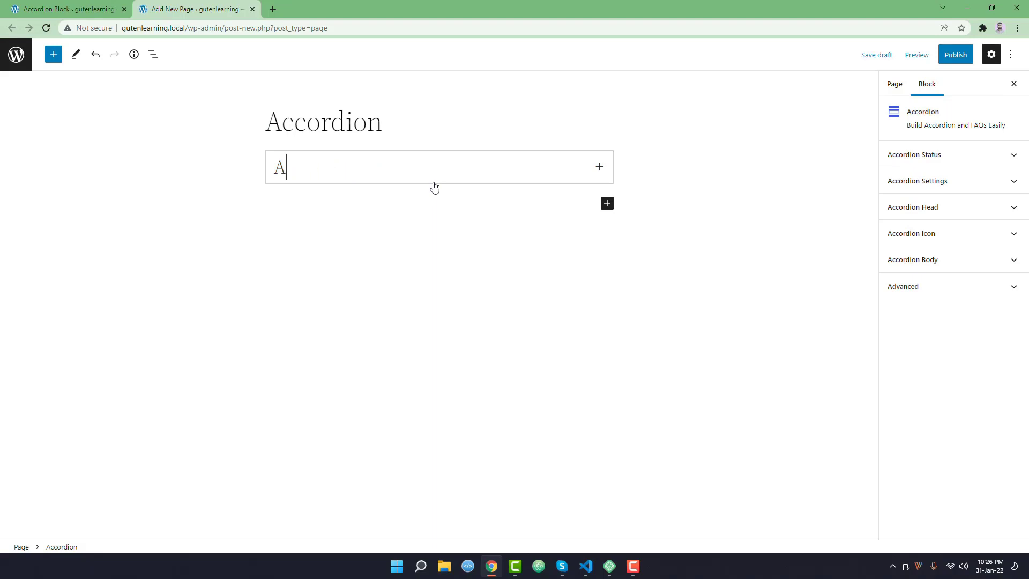
pyautogui.press('BackSpace')
pyautogui.write('How to ')
pyautogui.write('use this blo')
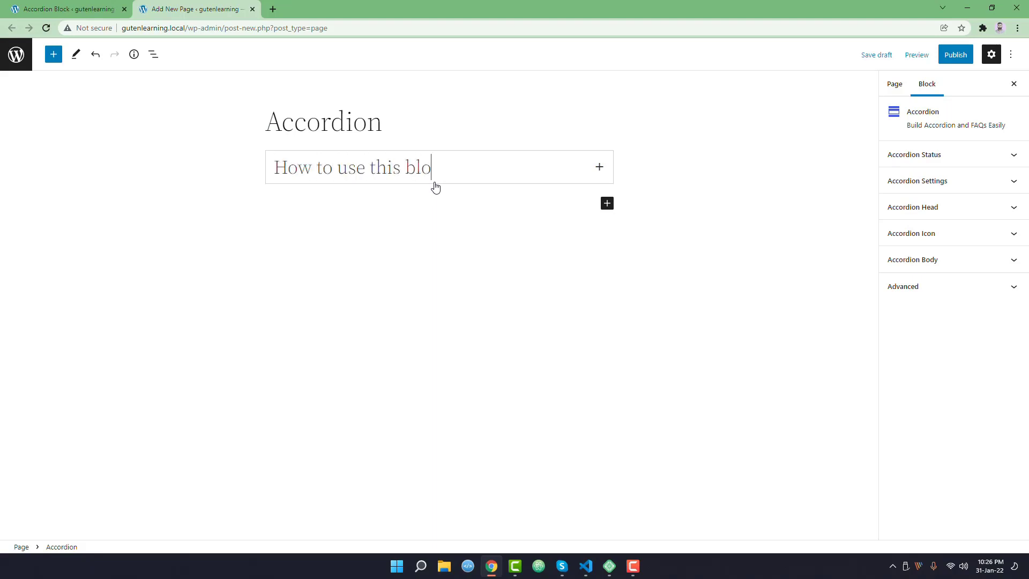
pyautogui.write('ck')
pyautogui.click(554, 177)
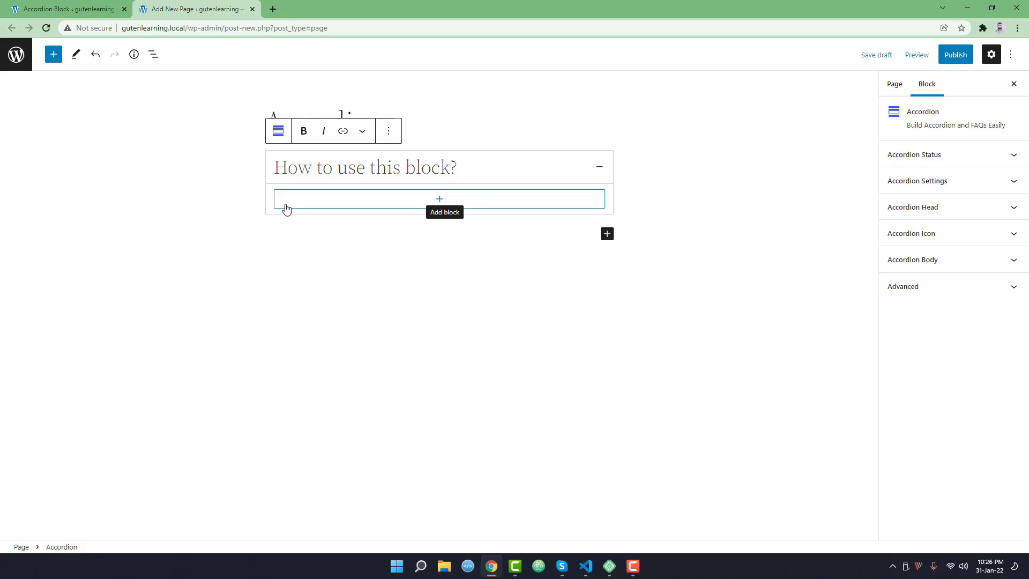
# Step: Add a heading in the accordion body, set it to H4 after trying H6 and H5, and start a paragraph below it
pyautogui.click(286, 208)
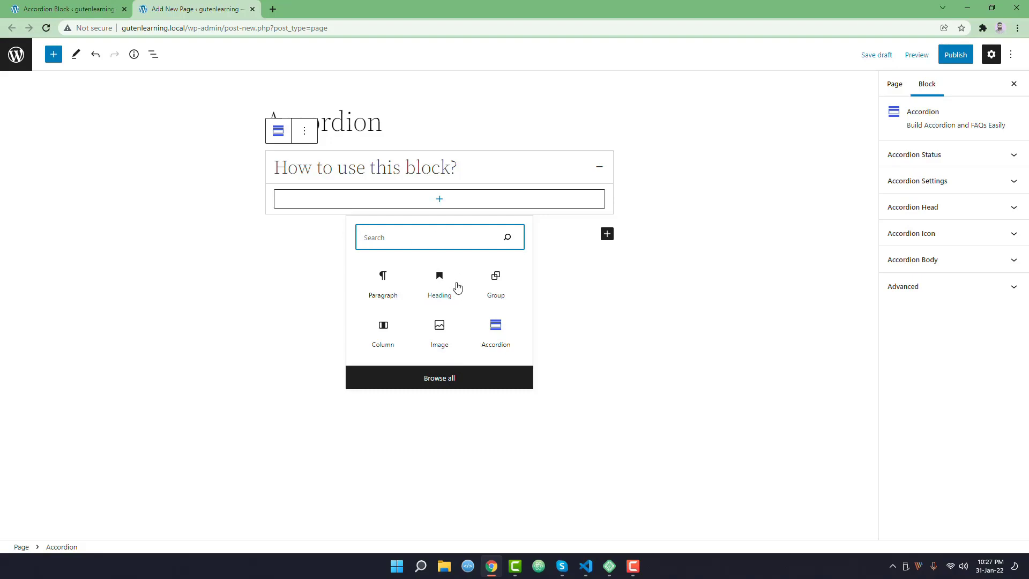
pyautogui.click(447, 293)
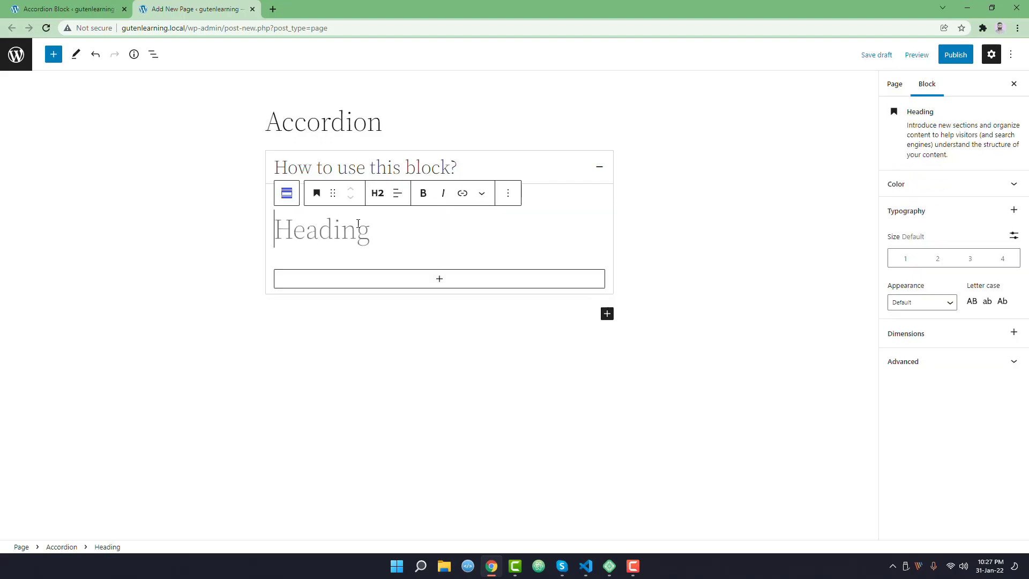
pyautogui.write('Accor')
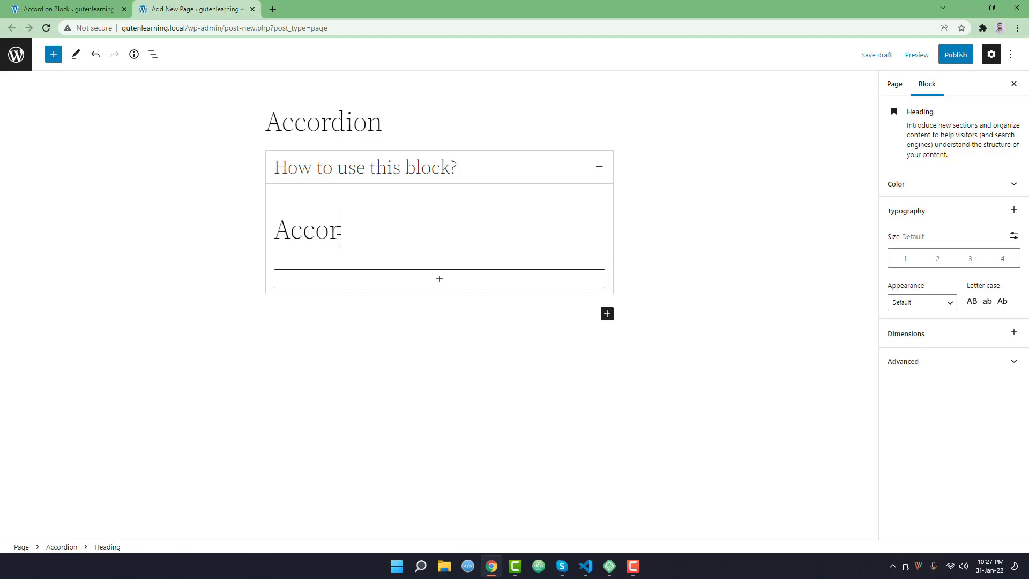
pyautogui.write('dion Heading')
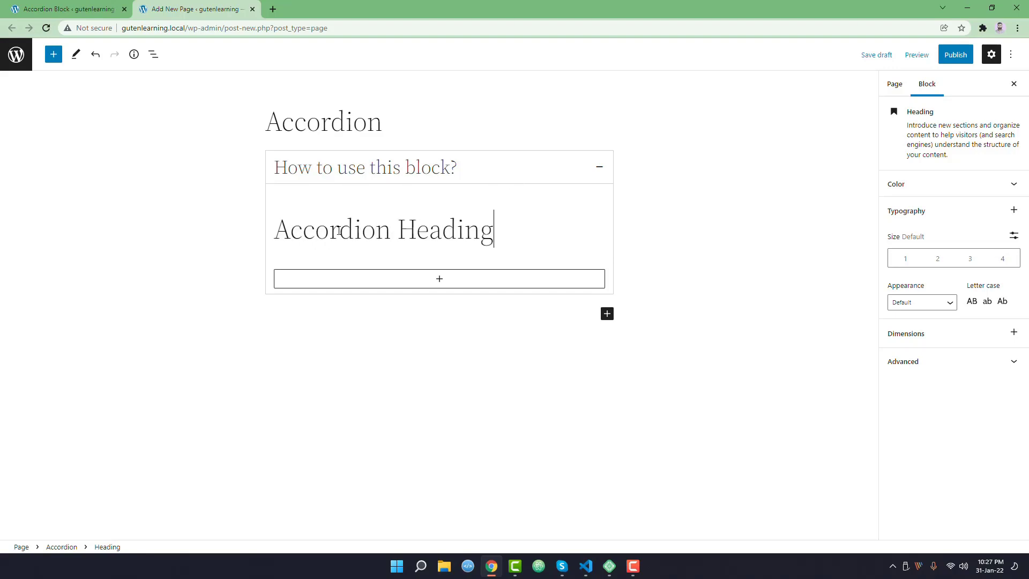
pyautogui.click(338, 231)
pyautogui.click(377, 193)
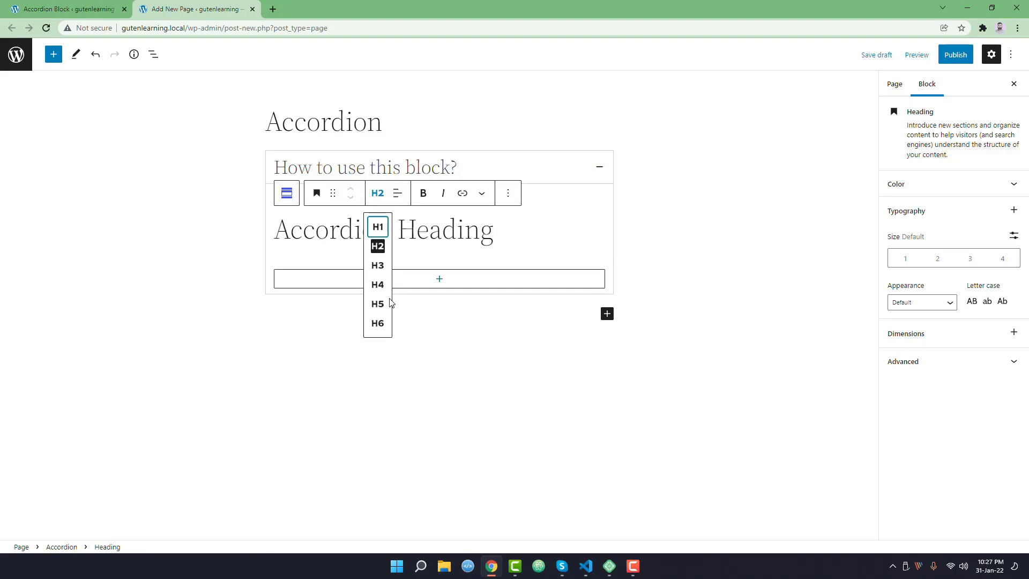
pyautogui.click(376, 323)
pyautogui.click(377, 193)
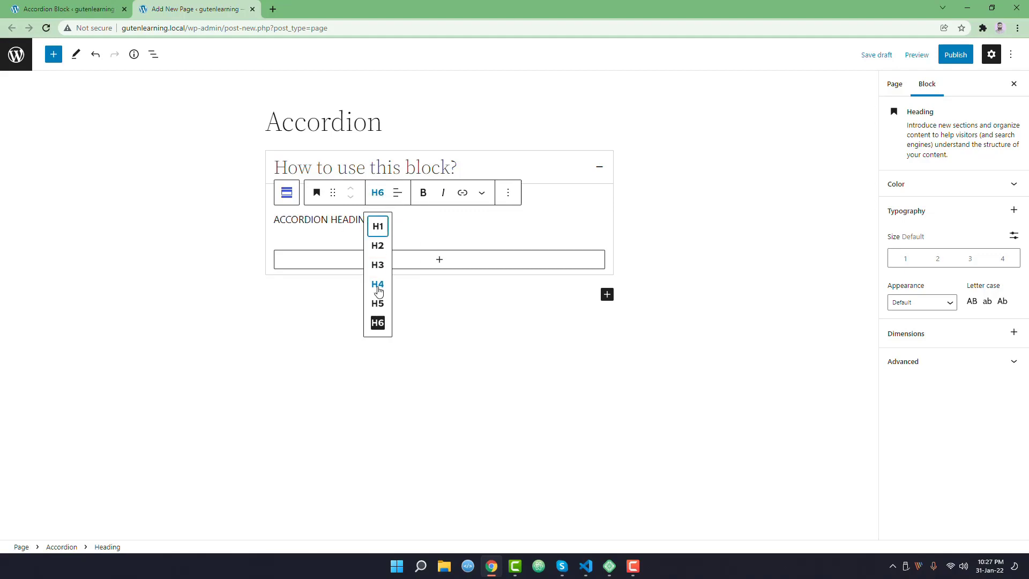
pyautogui.click(377, 304)
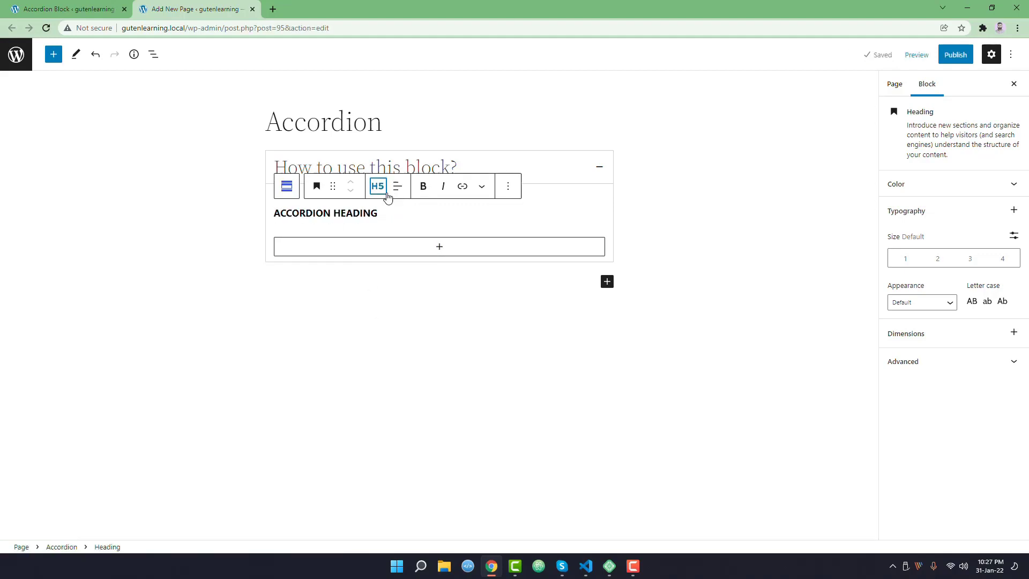
pyautogui.click(378, 187)
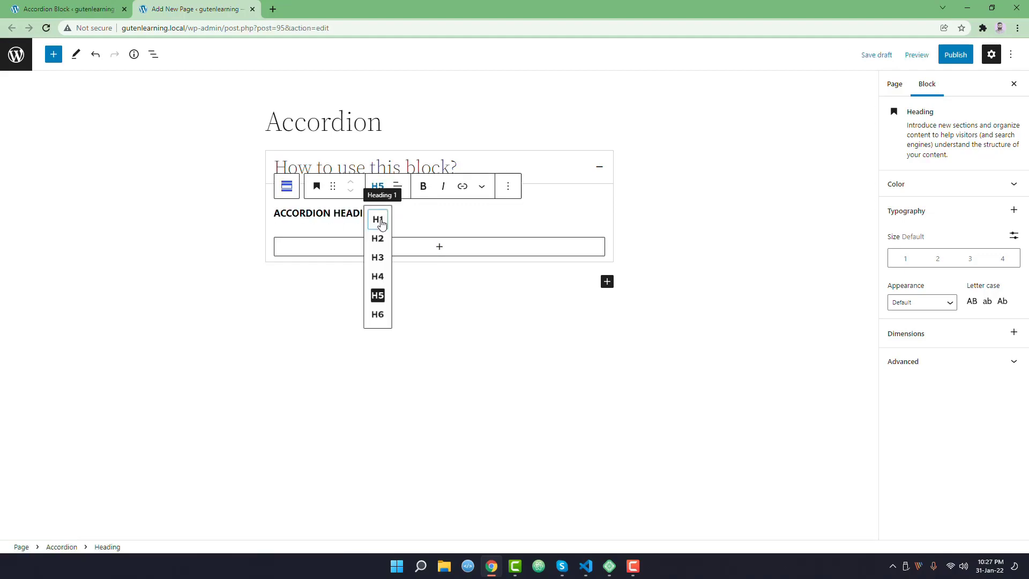
pyautogui.click(376, 276)
pyautogui.click(452, 236)
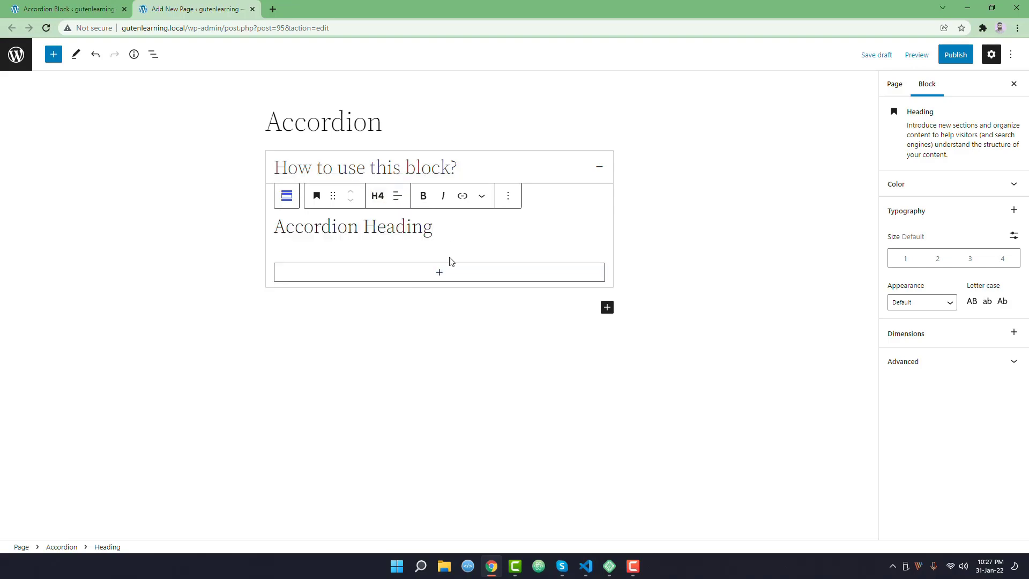
pyautogui.press('Return')
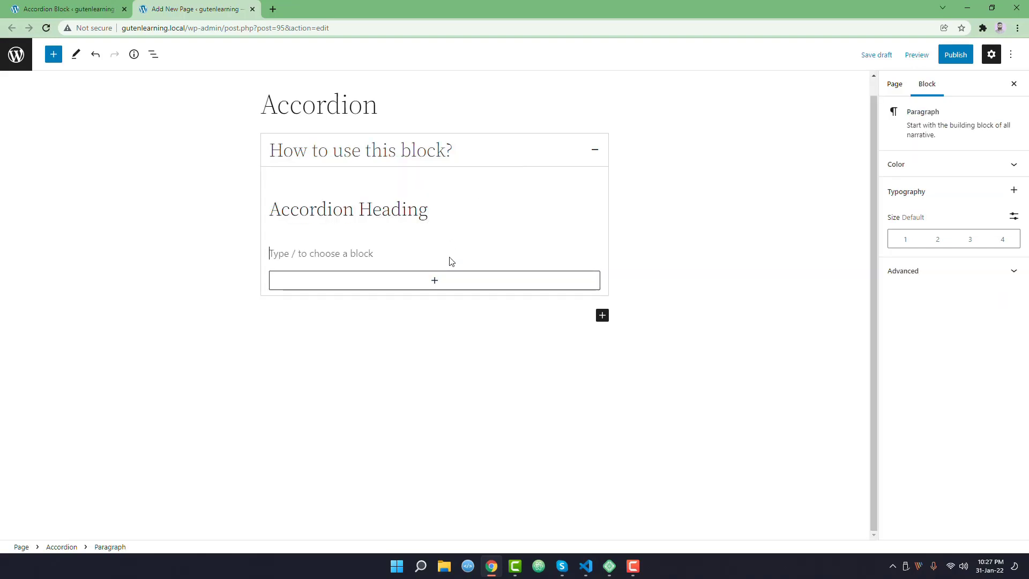
# Step: Search the web for lorem ipsum, generate five paragraphs on lipsum.com and select the second one
pyautogui.click(272, 10)
pyautogui.write('lore')
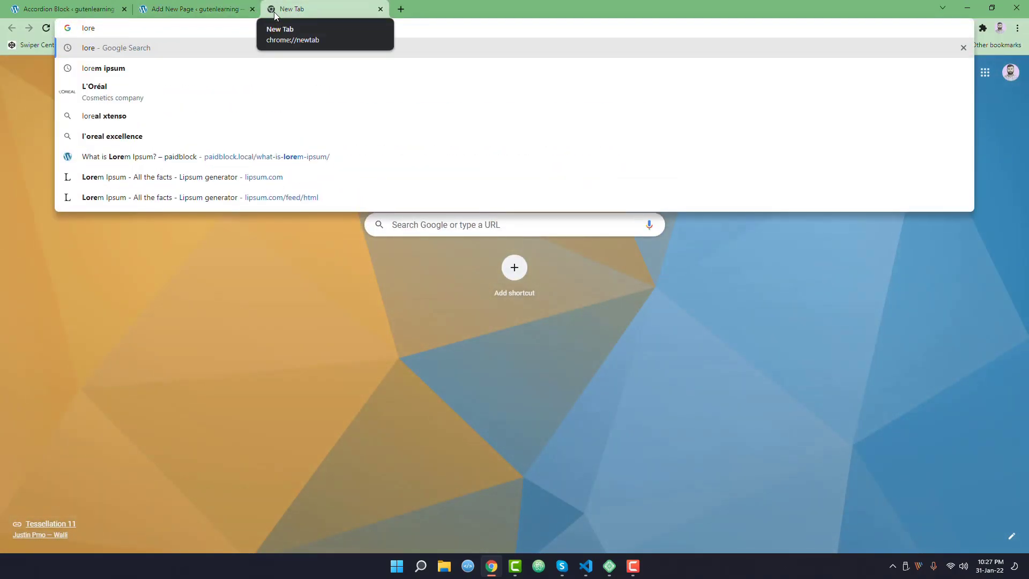
pyautogui.write('m')
pyautogui.press('Return')
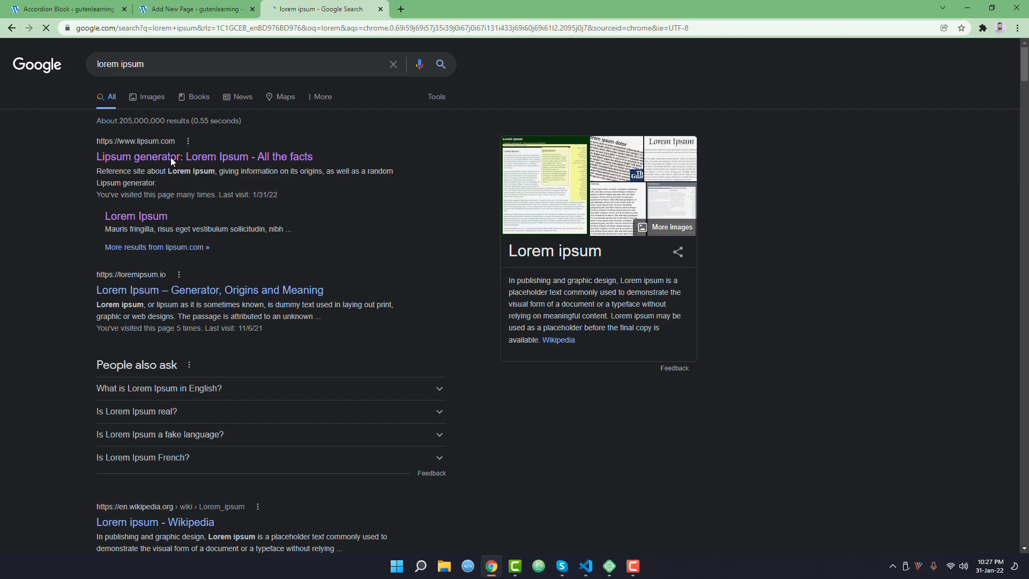
pyautogui.click(253, 163)
pyautogui.scroll(-5, 777, 376)
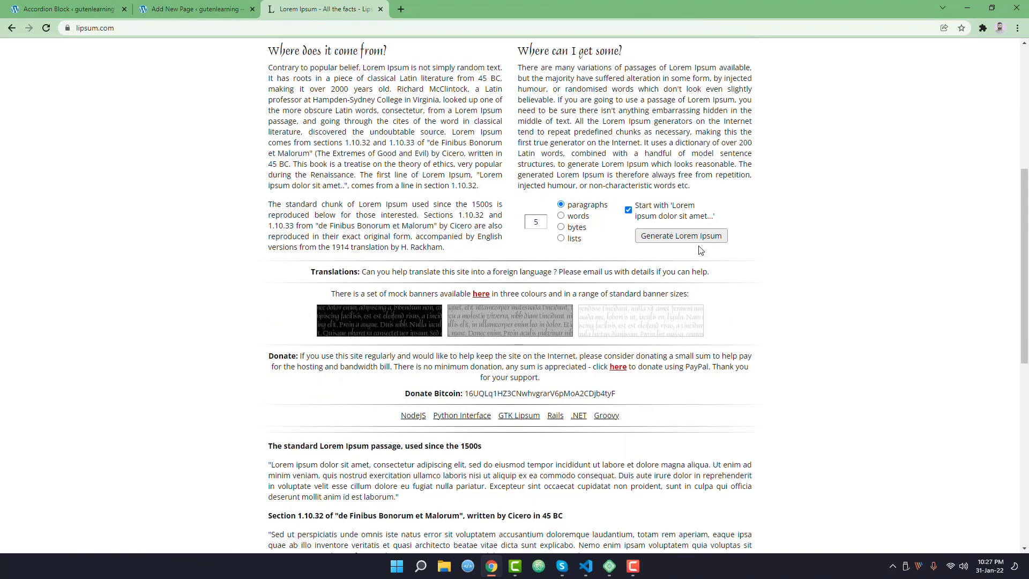
pyautogui.click(681, 241)
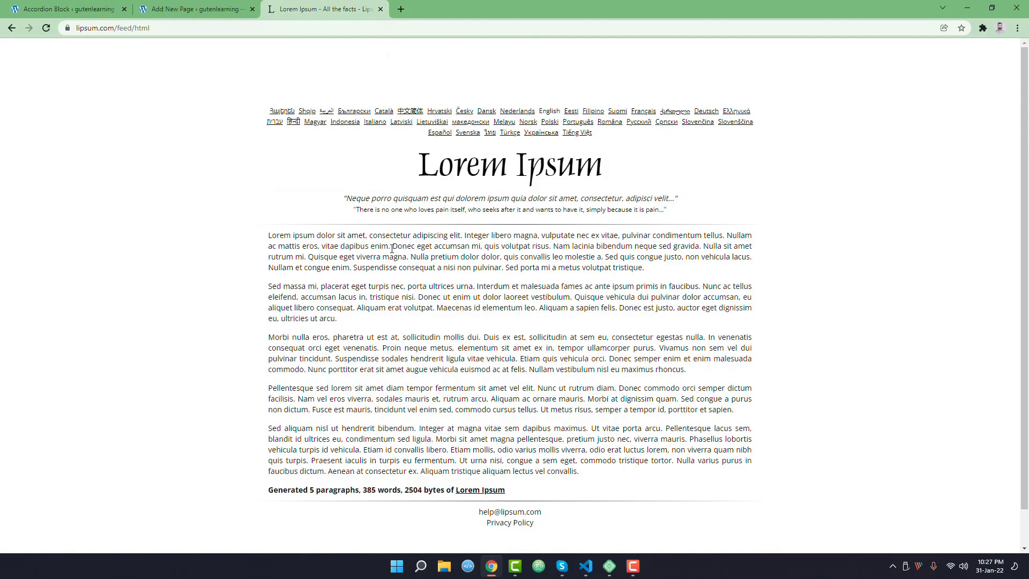
pyautogui.moveTo(656, 277)
pyautogui.mouseDown()
pyautogui.moveTo(298, 272)
pyautogui.moveTo(346, 329)
pyautogui.mouseUp()
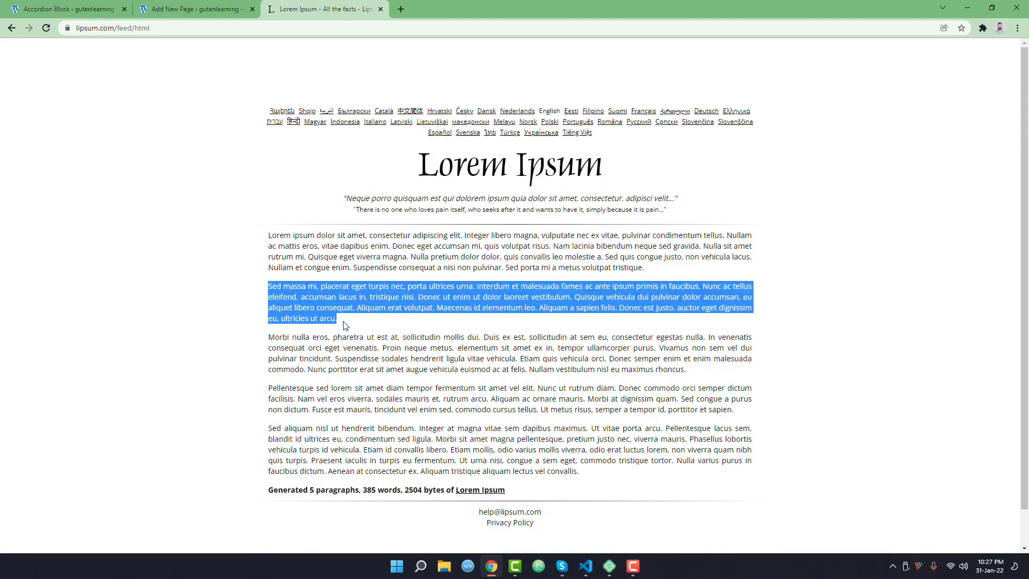
# Step: Paste the lorem ipsum paragraph into the accordion body and look through the Accordion Settings panels
pyautogui.click(195, 10)
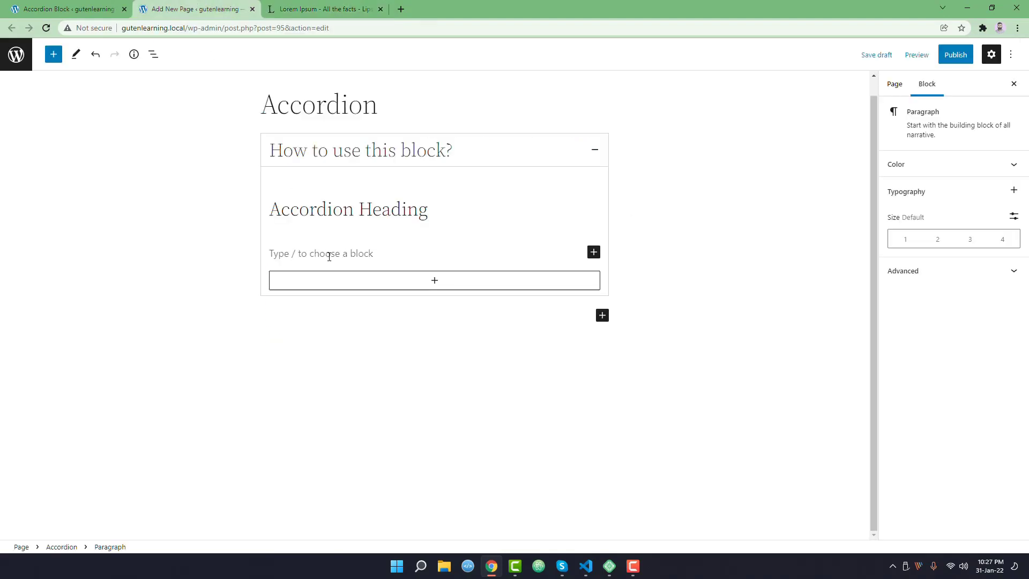
pyautogui.write('Sed massa mi, placerat eget turpis nec, porta ultrices urna. Interdum et malesuada fames ac ante ipsum primis in faucibus. Nunc ac tellus eleifend, accumsan lacus in, tristique nisi. Donec ut enim ut dolor laoreet vestibulum. Quisque vehicula dui pulvinar dolor accumsan, eu aliquet libero consequat. Aliquam erat volutpat. Maecenas id elementum leo. Aliquam a sapien felis. Donec est justo, auctor eget dignissim eu, ultricies ut arcu.')
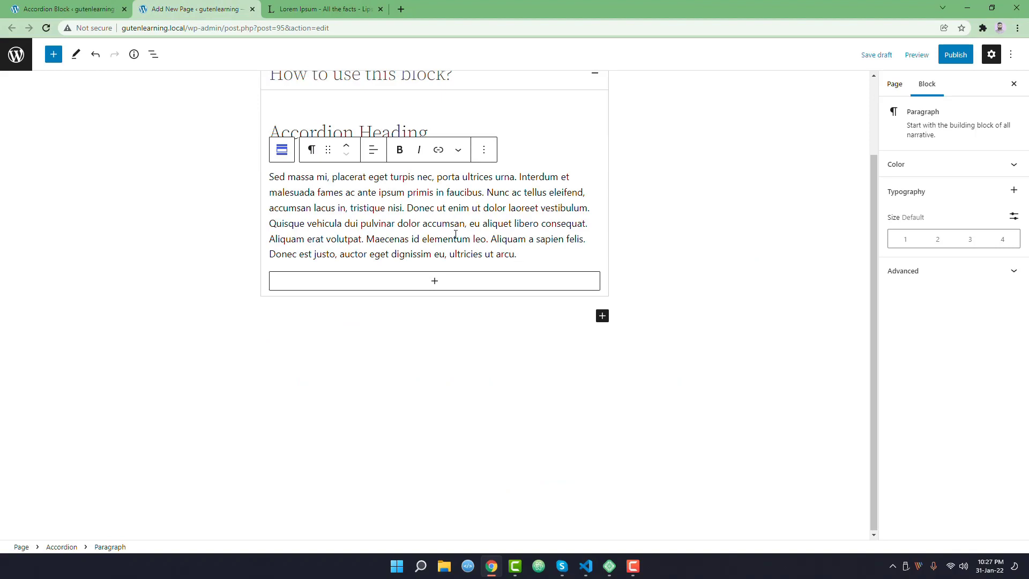
pyautogui.scroll(2, 455, 217)
pyautogui.click(450, 163)
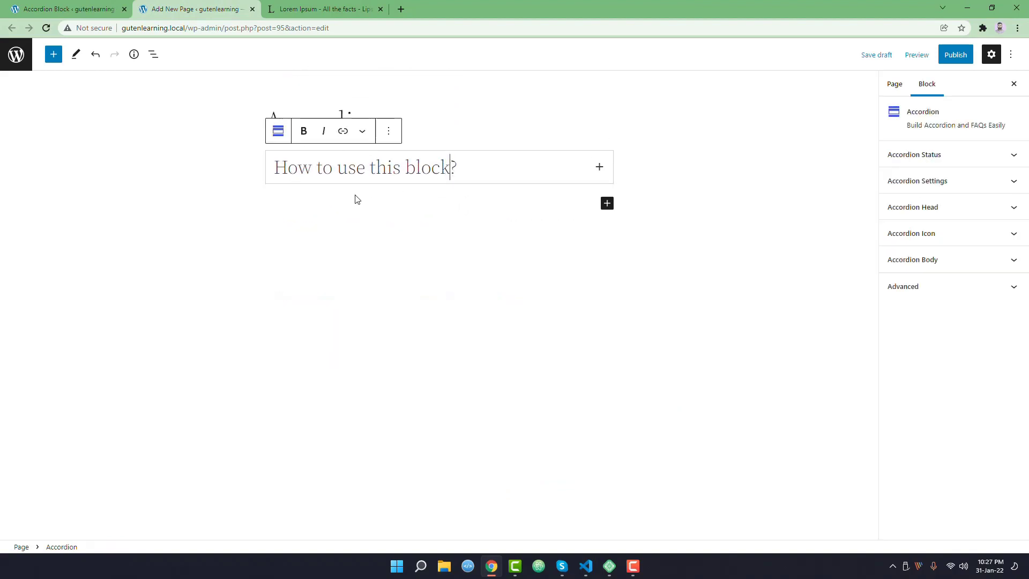
pyautogui.click(497, 170)
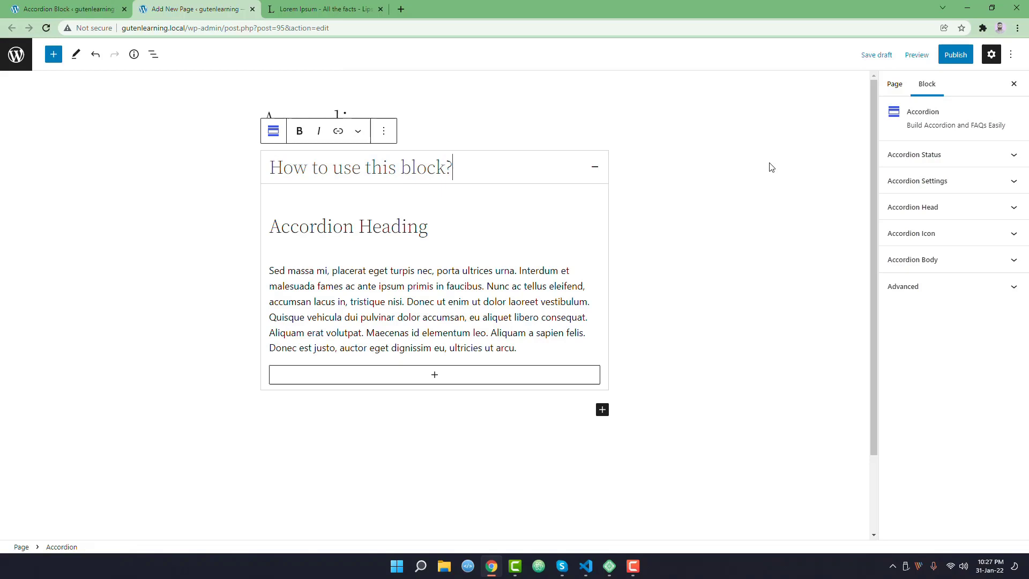
pyautogui.click(985, 155)
pyautogui.click(976, 183)
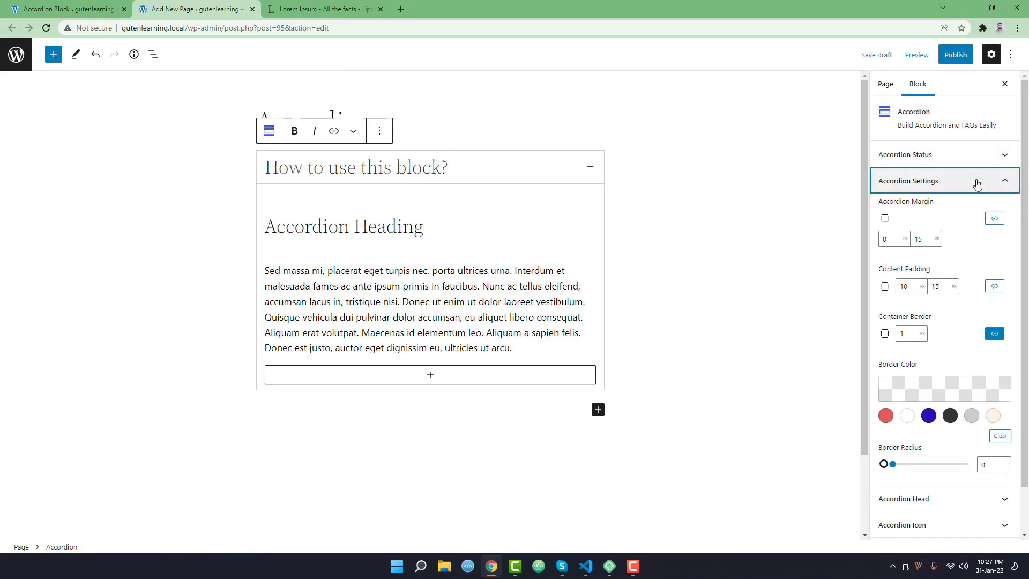
pyautogui.click(950, 207)
pyautogui.click(951, 208)
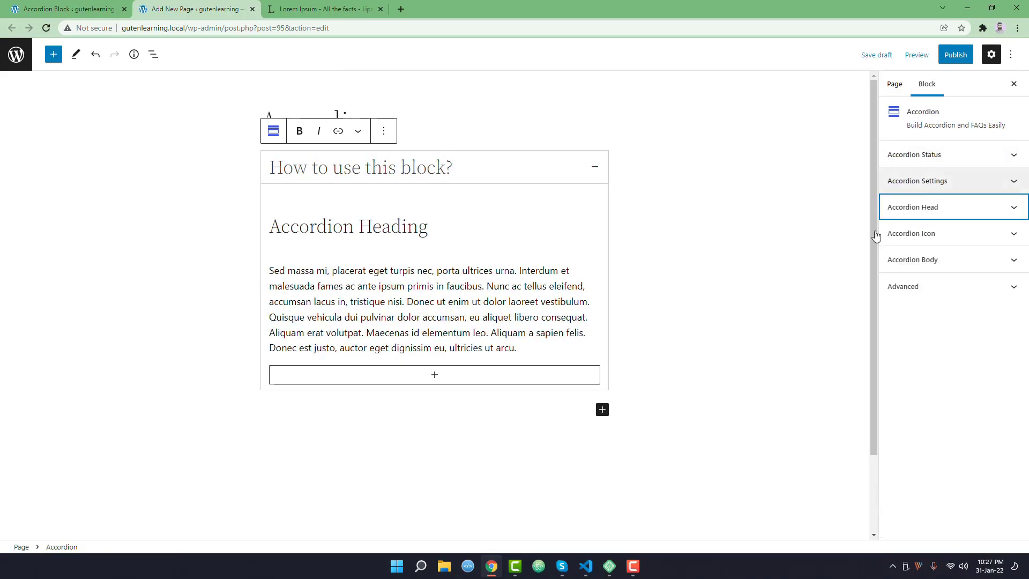
pyautogui.click(938, 155)
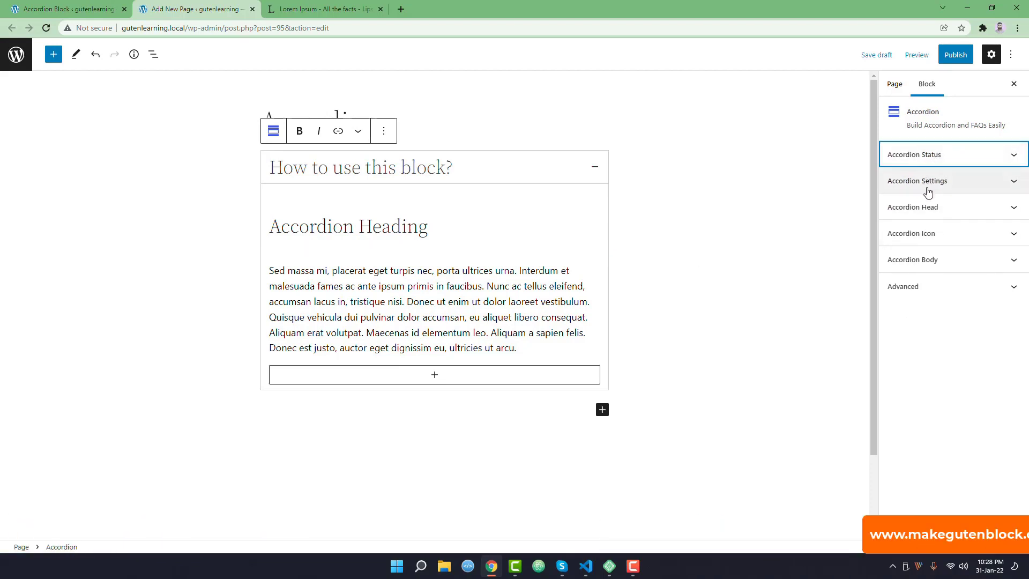
# Step: Set the accordion Border Color to blue (#290FBA) after trying red
pyautogui.click(927, 187)
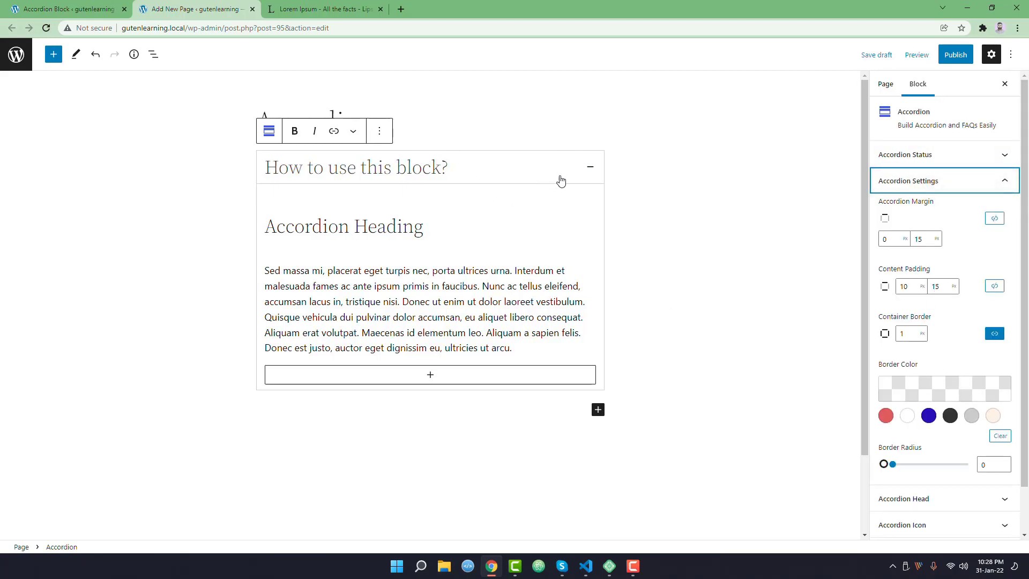
pyautogui.click(885, 416)
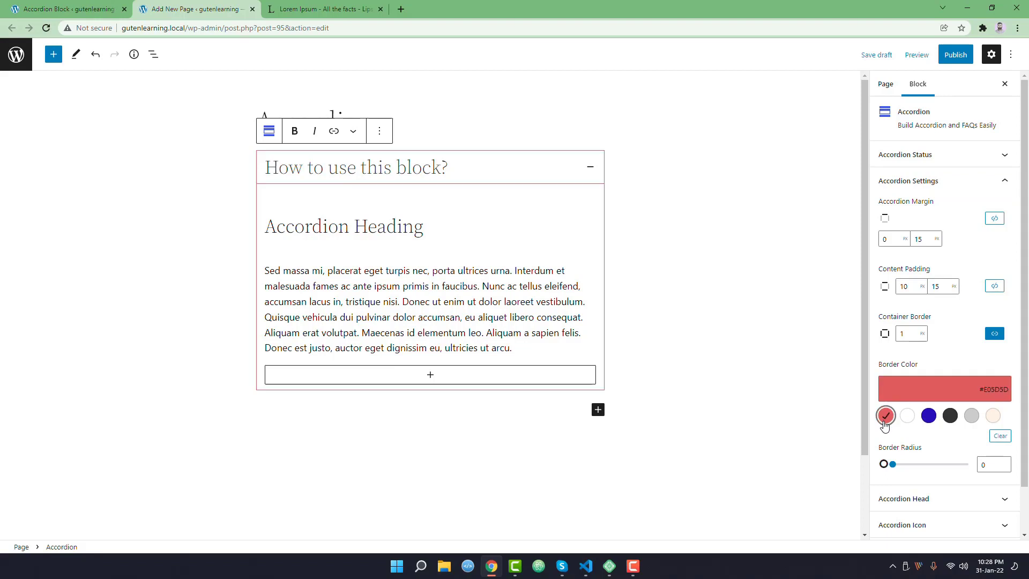
pyautogui.click(929, 419)
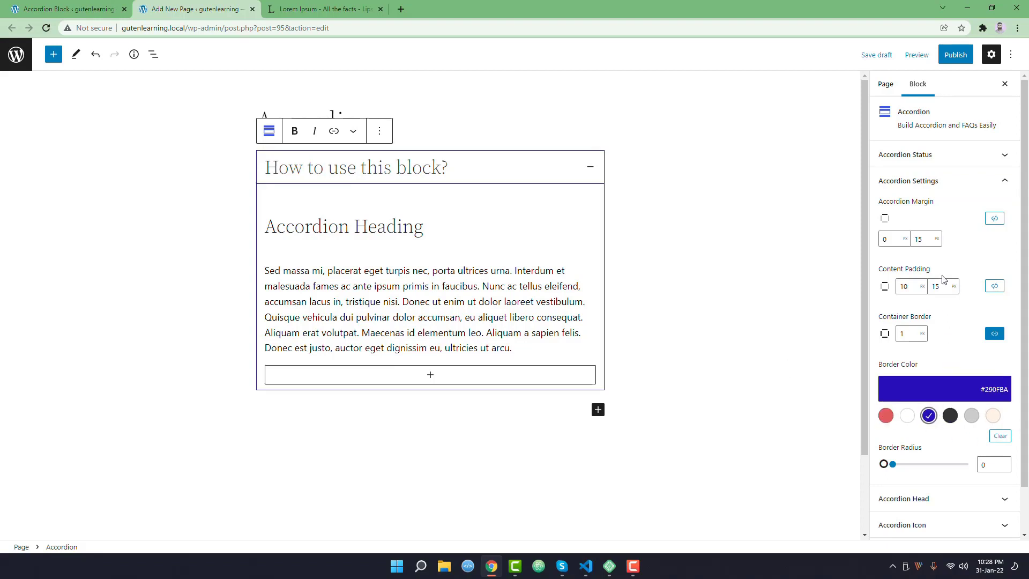
pyautogui.click(932, 179)
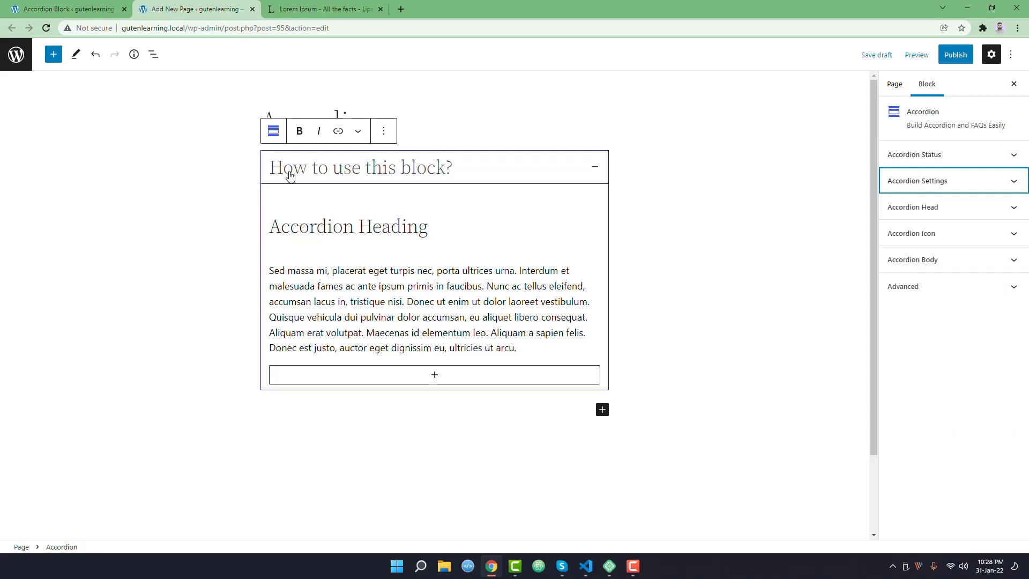
# Step: In Accordion Head, try h3 and h5 before keeping h4, and colour the title blue (#290FBA)
pyautogui.click(936, 209)
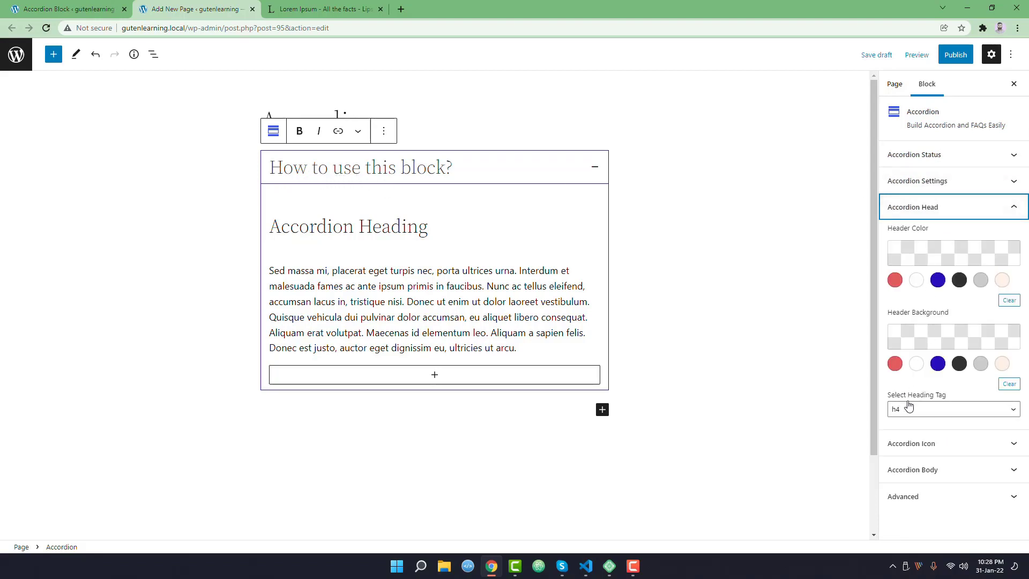
pyautogui.click(909, 412)
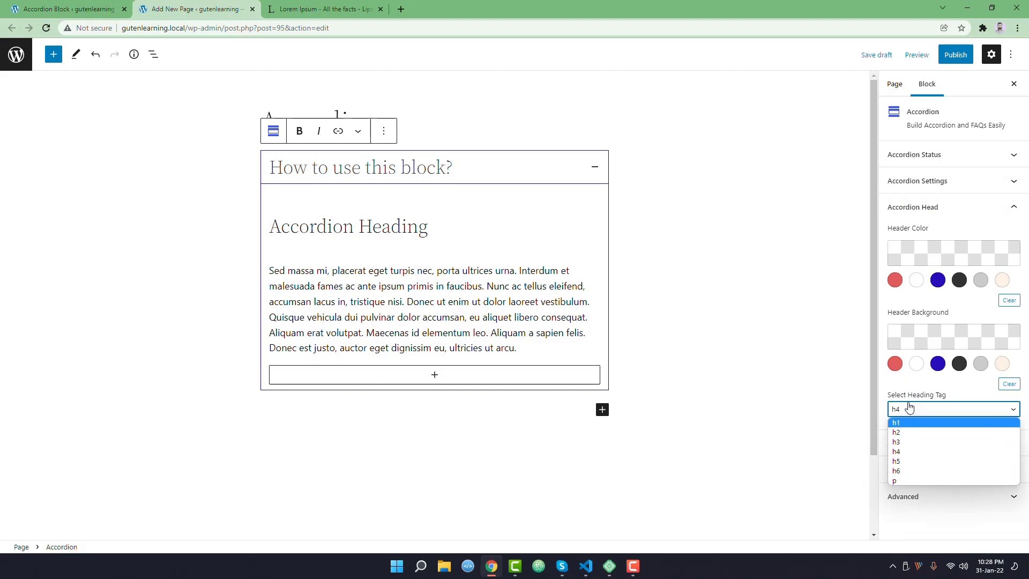
pyautogui.click(898, 442)
pyautogui.click(898, 411)
pyautogui.click(899, 468)
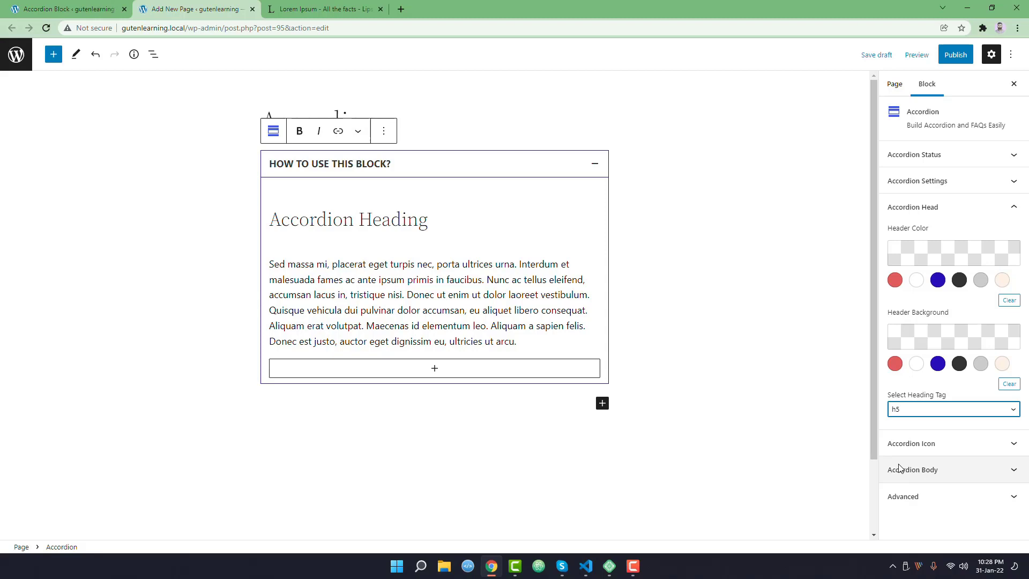
pyautogui.click(908, 410)
pyautogui.click(900, 452)
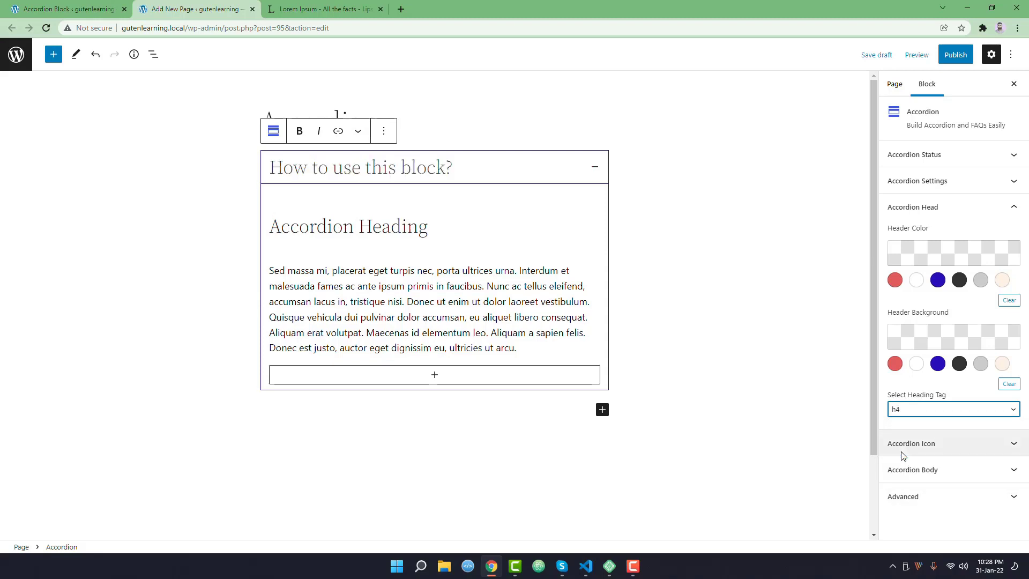
pyautogui.click(937, 279)
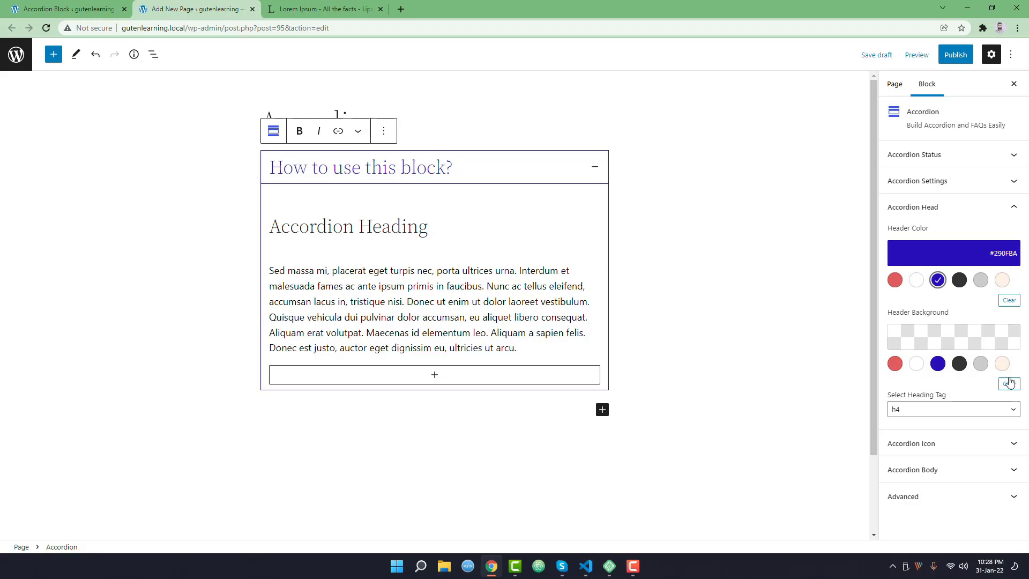
pyautogui.click(936, 211)
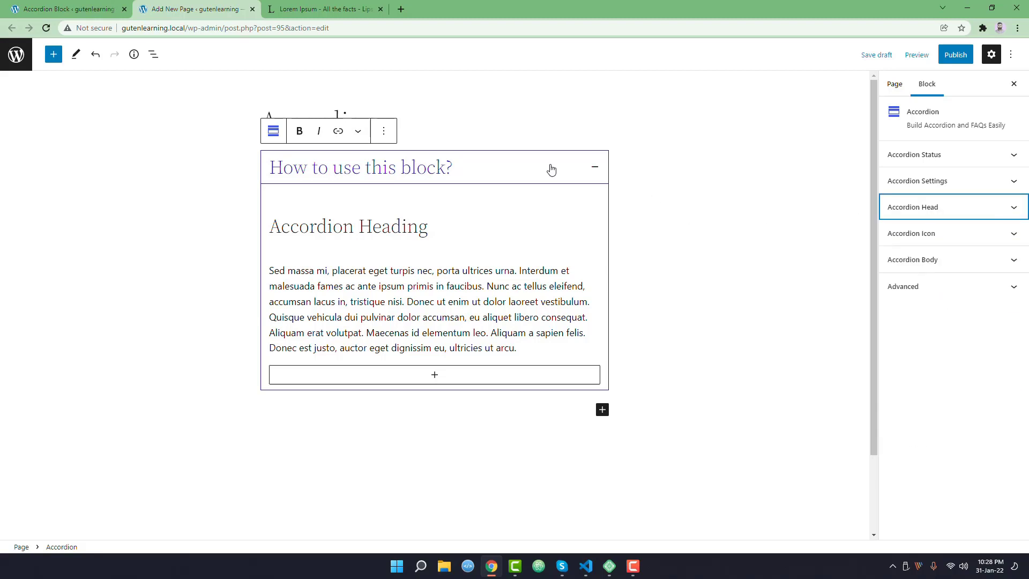
pyautogui.click(914, 245)
# Step: Make the toggle icon the blue Insert Remove style, positioned on the right of the title
pyautogui.click(898, 292)
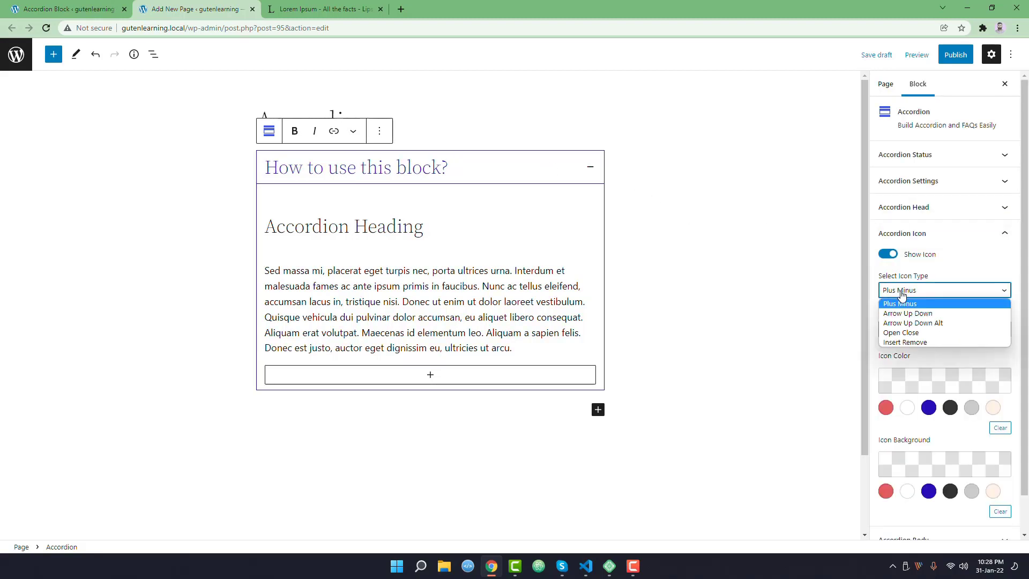
pyautogui.click(892, 343)
pyautogui.click(893, 331)
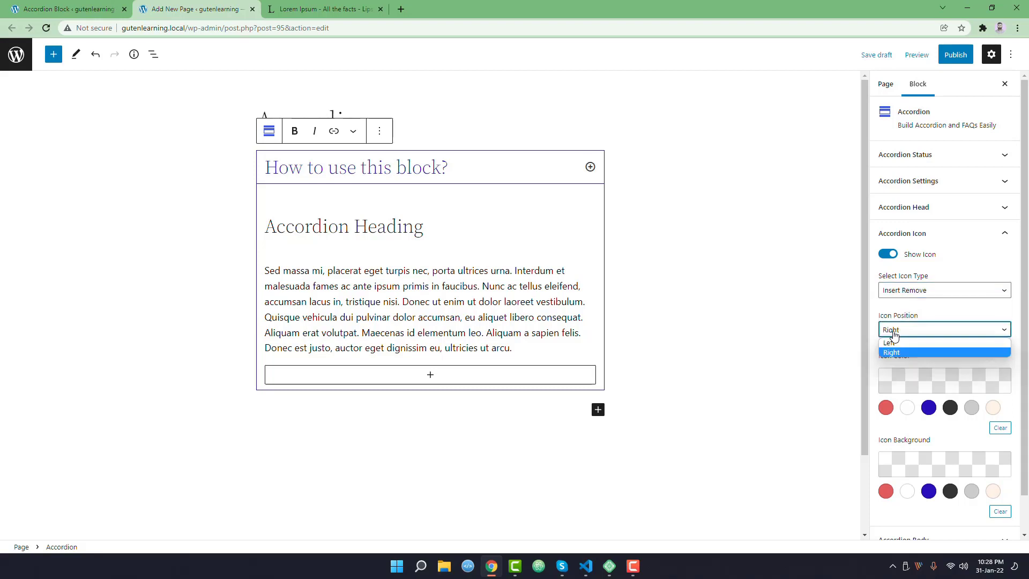
pyautogui.click(929, 409)
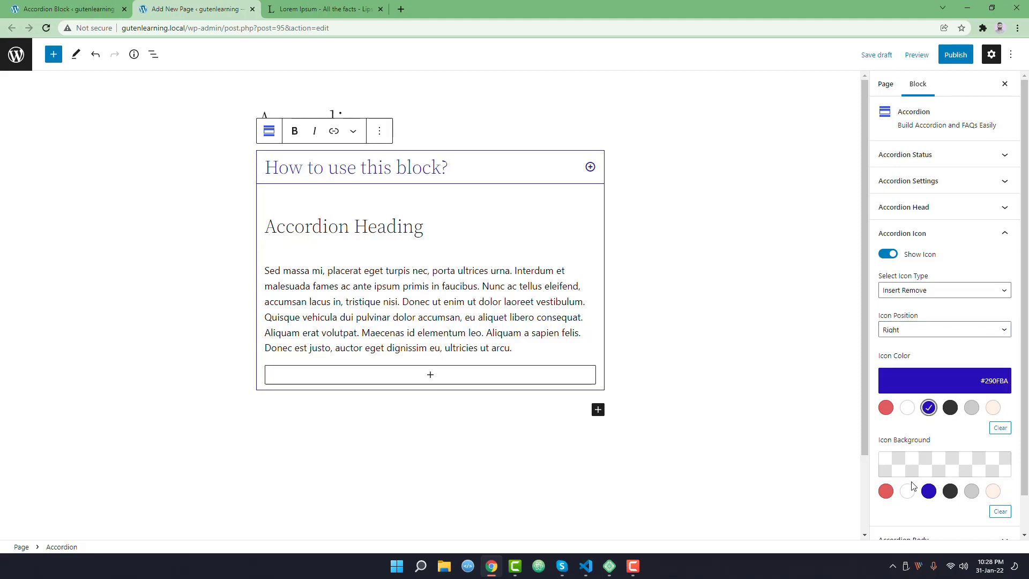
pyautogui.click(931, 233)
pyautogui.click(923, 267)
pyautogui.moveTo(434, 250)
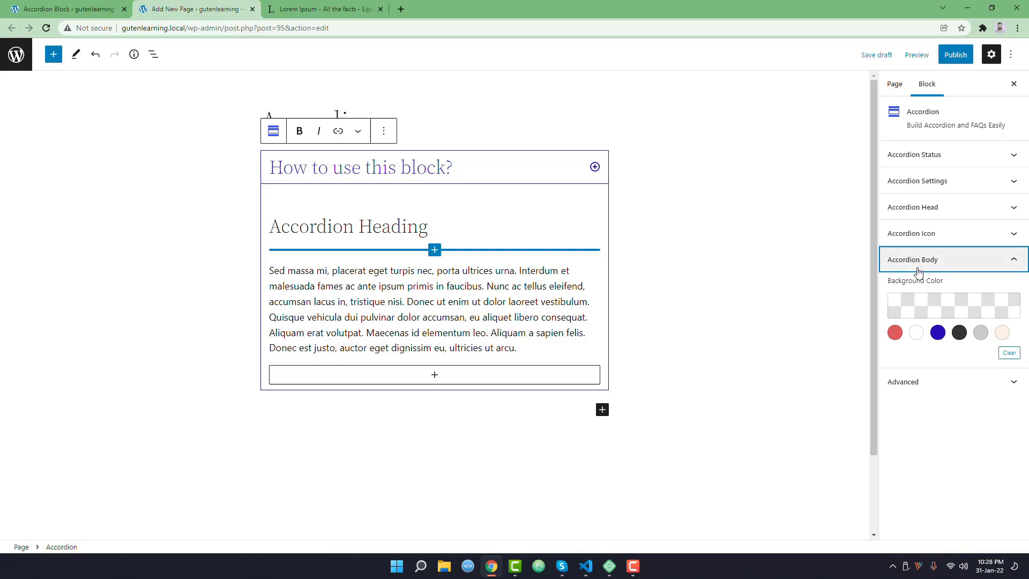
# Step: Duplicate the 'How to use this block?' accordion item so two identical items sit on the page
pyautogui.click(917, 260)
pyautogui.click(413, 165)
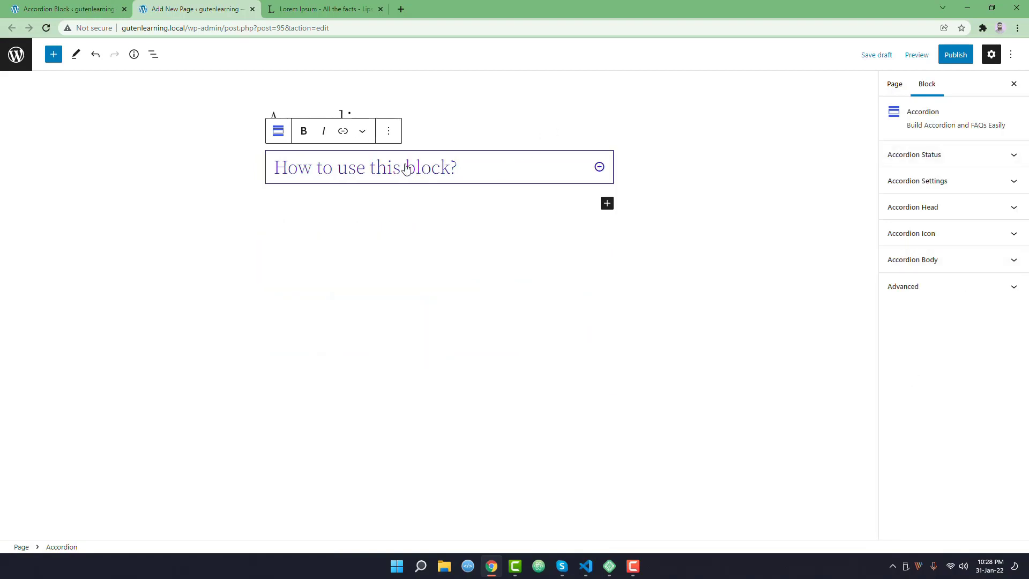
pyautogui.click(404, 167)
pyautogui.doubleClick(404, 166)
pyautogui.click(385, 131)
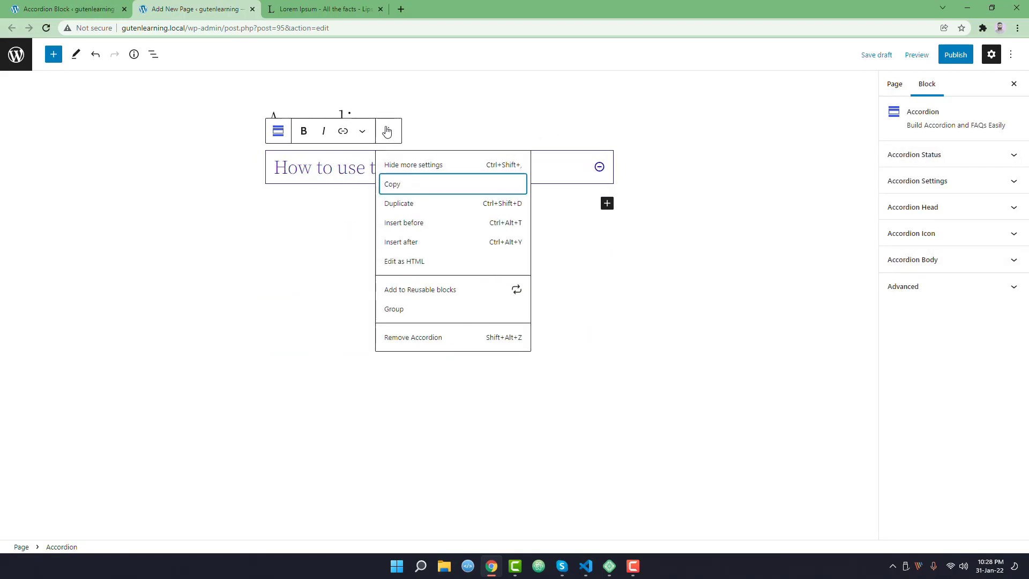
pyautogui.click(309, 166)
pyautogui.click(374, 167)
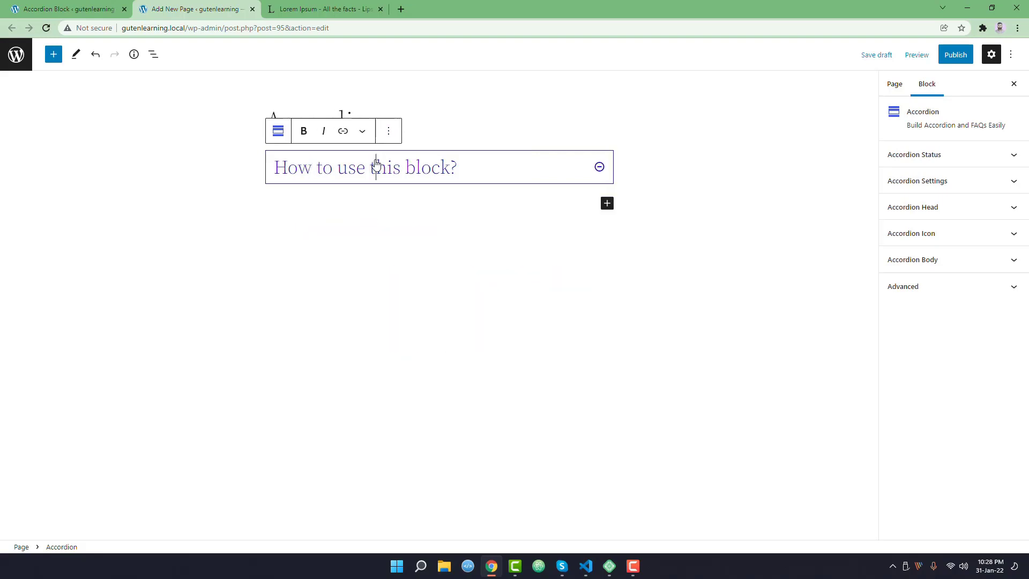
pyautogui.click(388, 130)
pyautogui.click(388, 206)
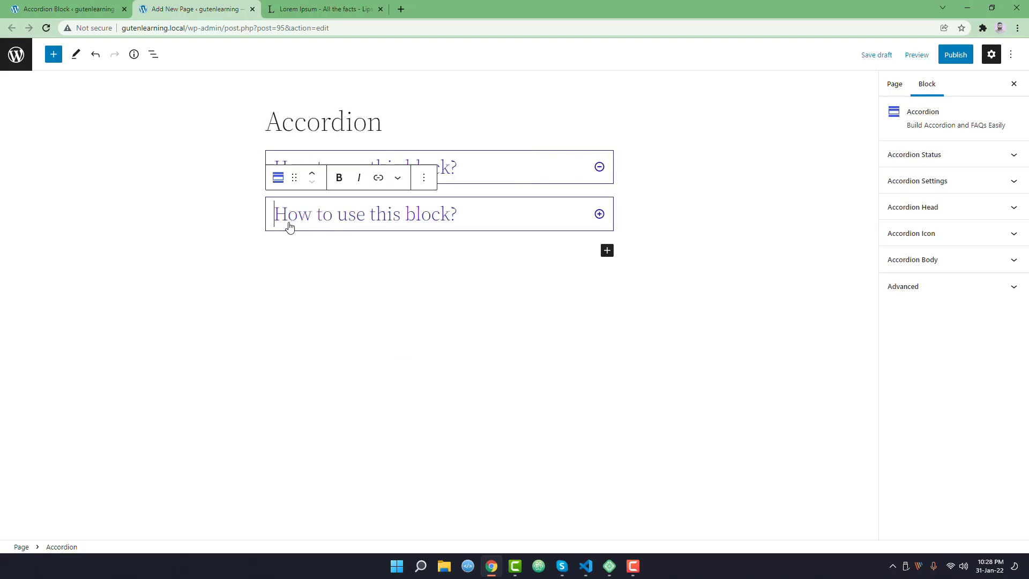
# Step: Publish the Accordion page and bring up its live view in a new tab
pyautogui.click(946, 58)
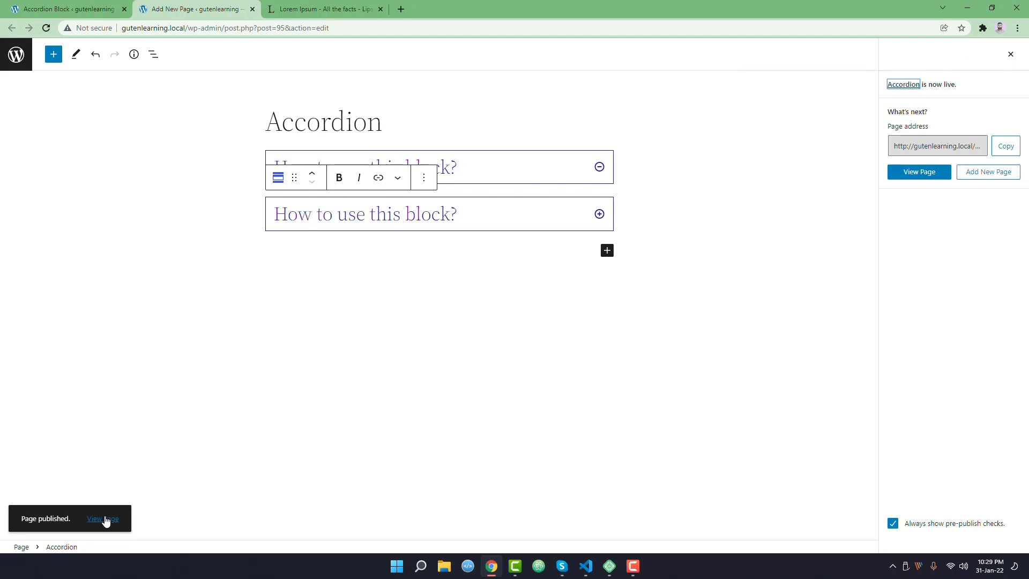
pyautogui.middleClick(109, 517)
pyautogui.hotkey('ctrl', 'Tab')
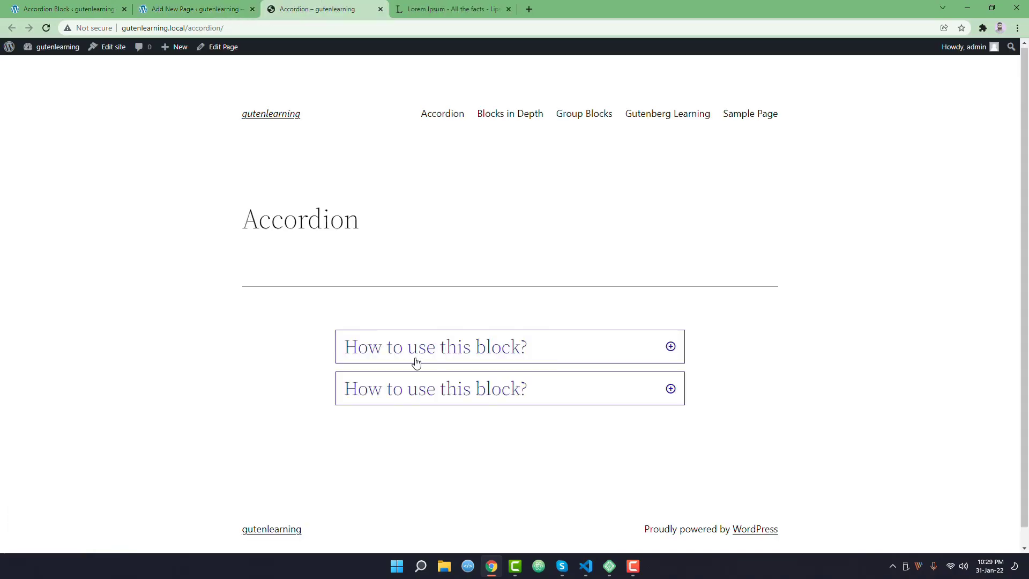
# Step: Test expanding and collapsing both accordion items on the live page
pyautogui.click(521, 340)
pyautogui.click(520, 341)
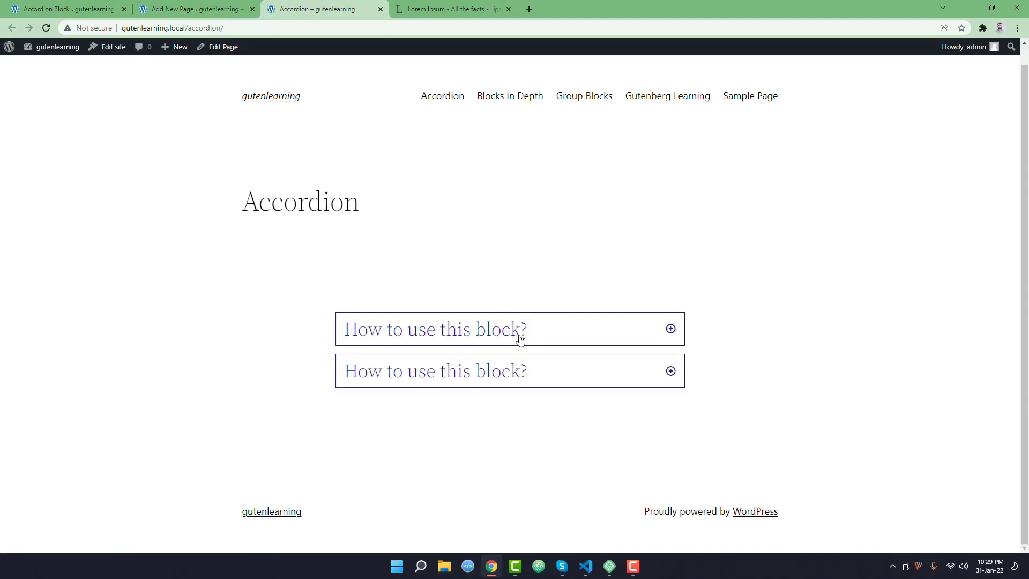
pyautogui.click(540, 377)
# Step: Back in the editor, add an Image block inside the second accordion item below its paragraph
pyautogui.click(201, 5)
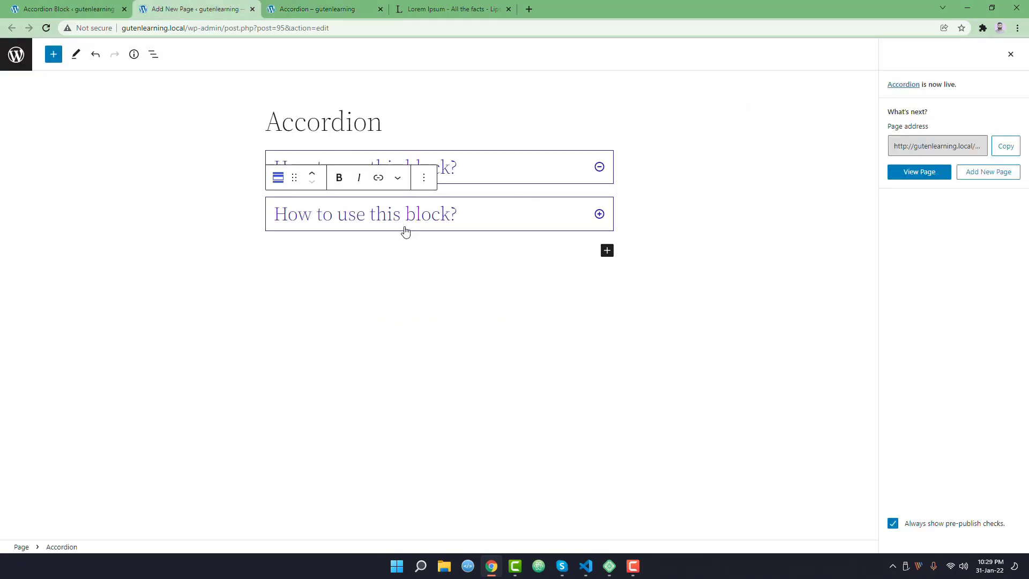
pyautogui.click(446, 223)
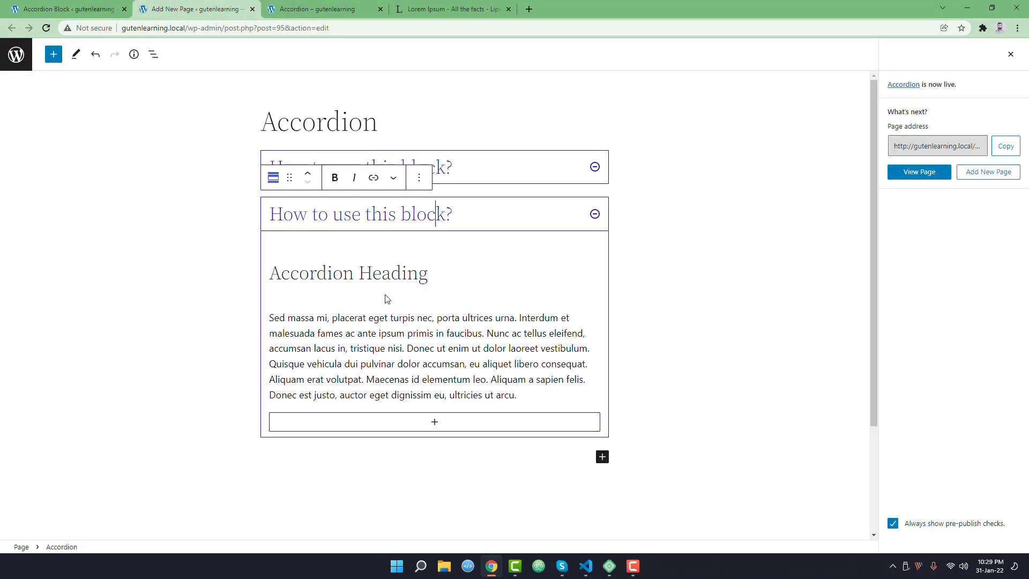
pyautogui.click(448, 363)
pyautogui.click(498, 424)
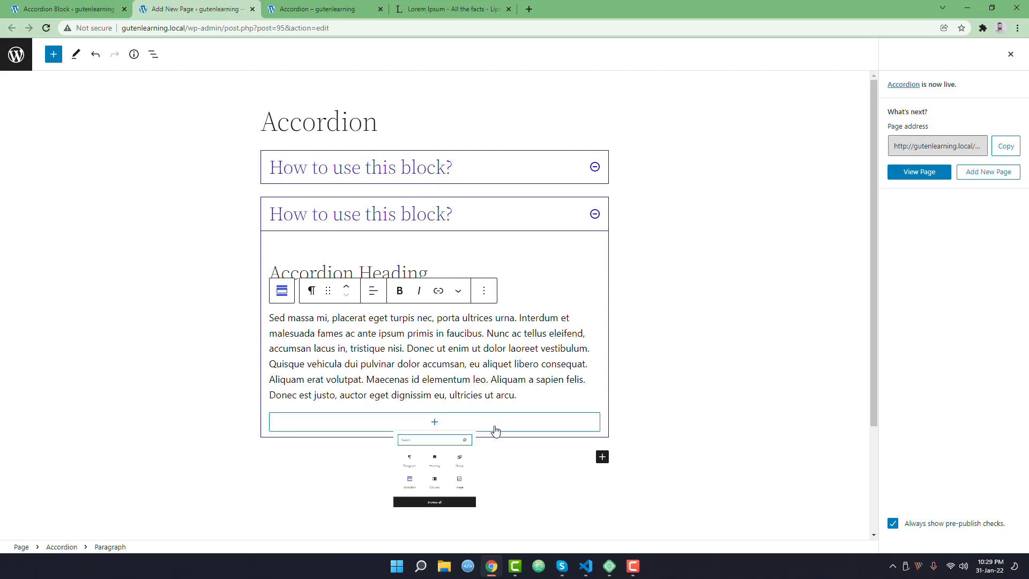
pyautogui.write('ima')
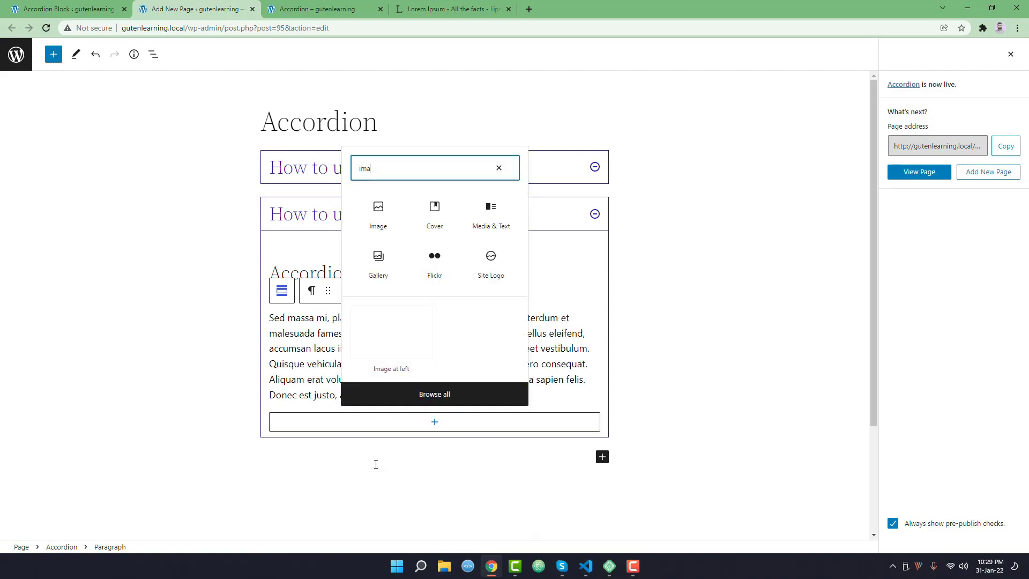
pyautogui.write('ge')
pyautogui.click(376, 223)
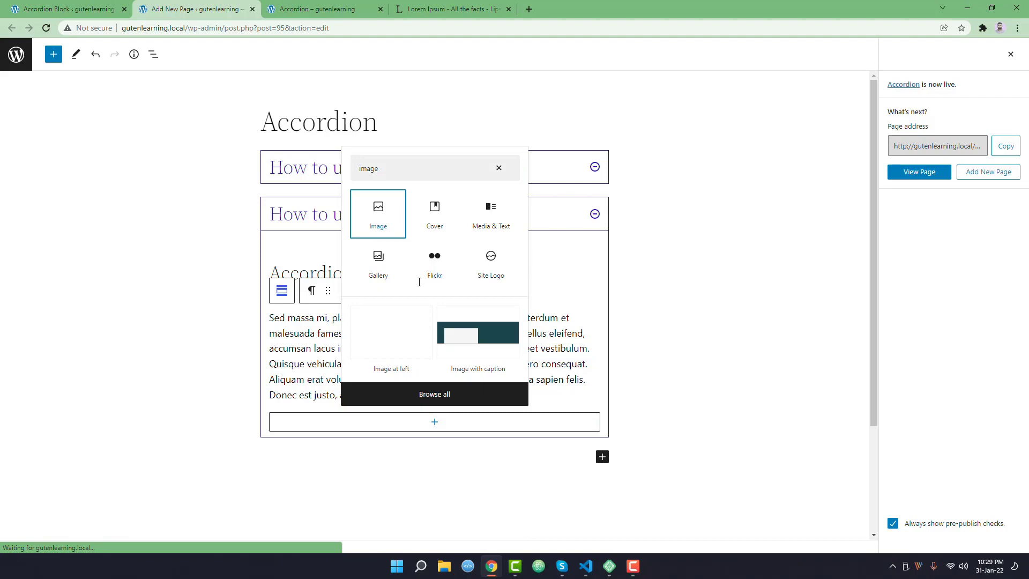
# Step: Fill the Image block with the van and house photo bd-c.jpg from the Media Library
pyautogui.click(338, 479)
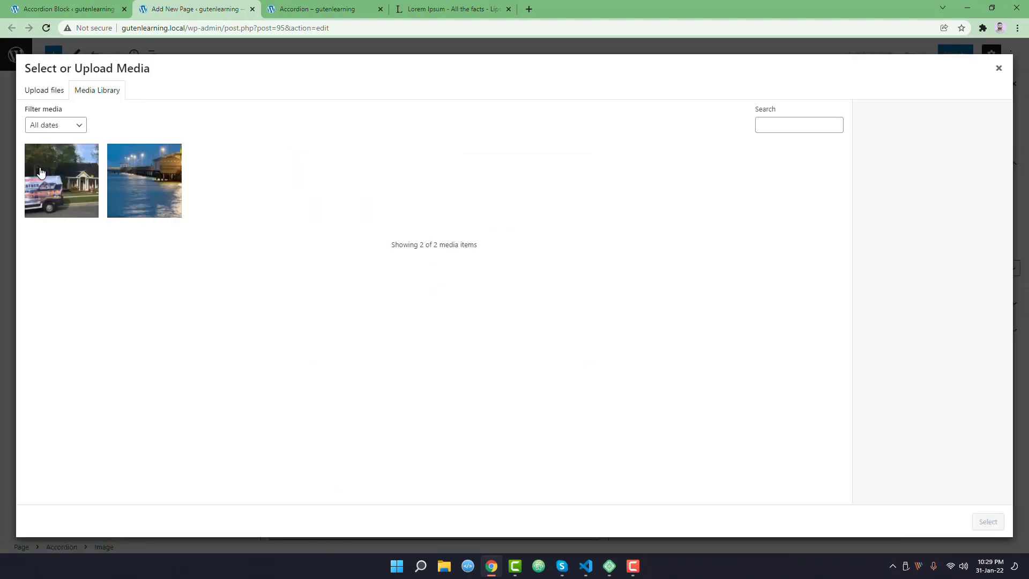
pyautogui.click(74, 182)
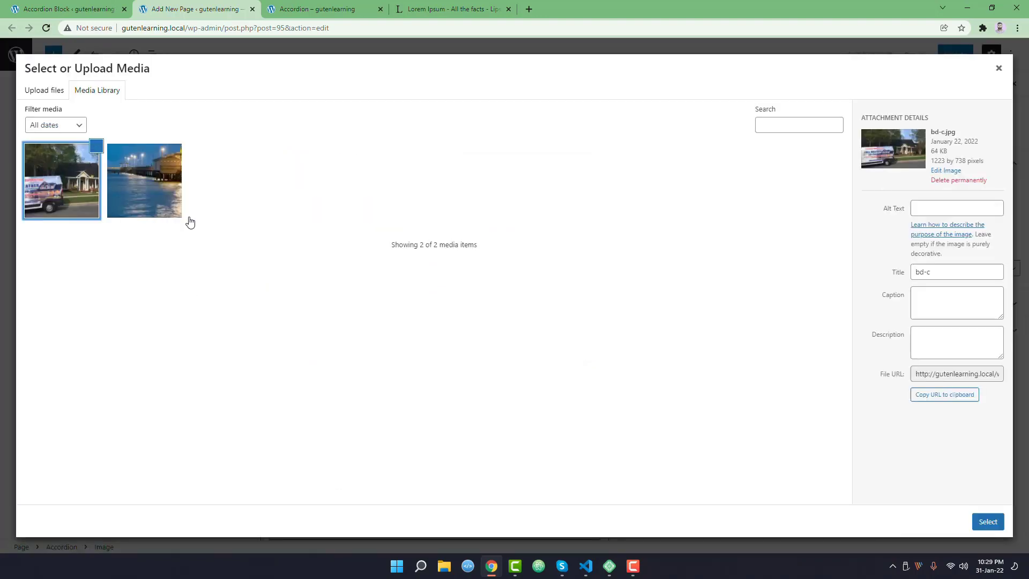
pyautogui.click(988, 520)
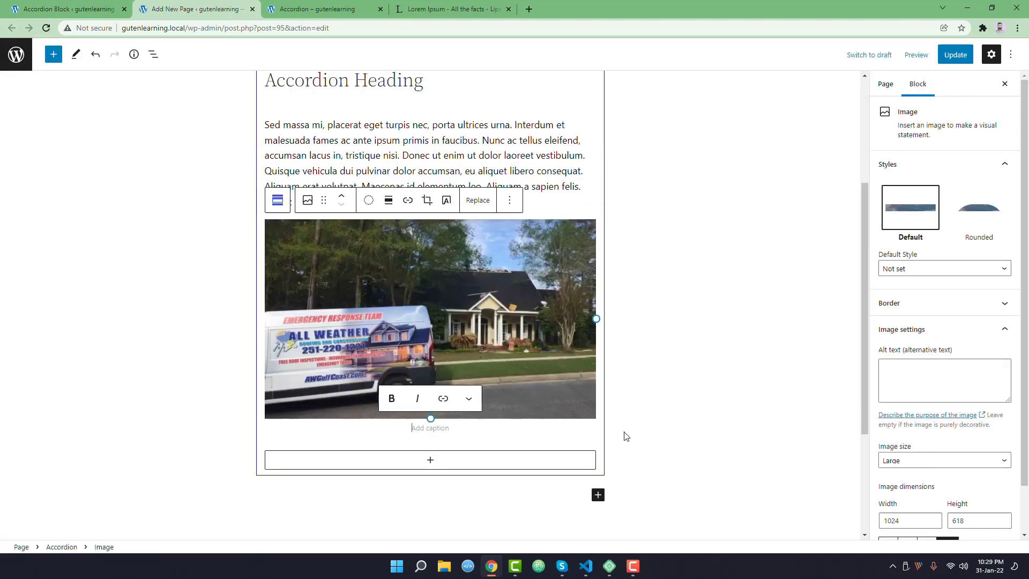
# Step: Update the page and reload the live Accordion page
pyautogui.click(954, 55)
pyautogui.click(354, 9)
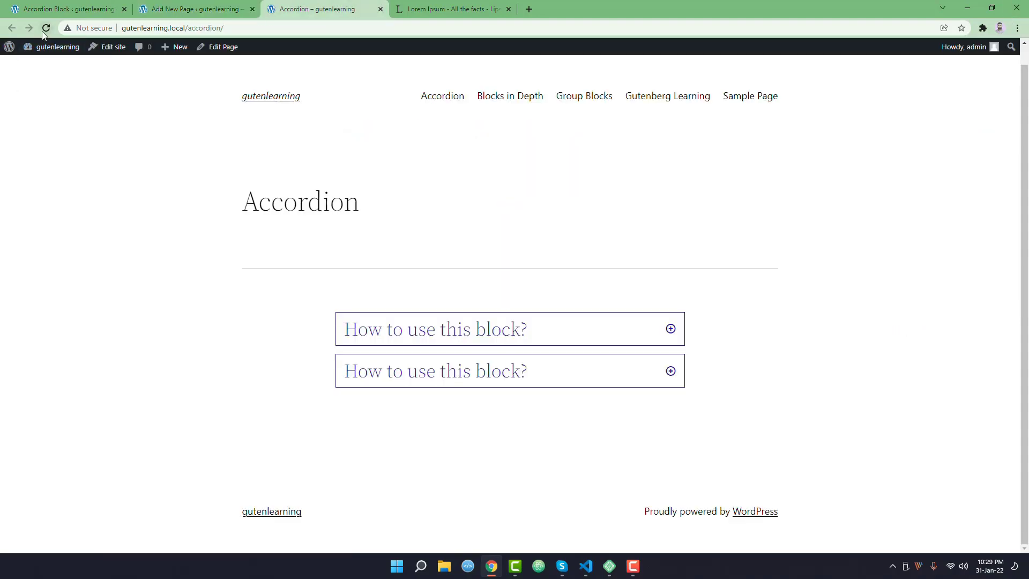
pyautogui.click(46, 27)
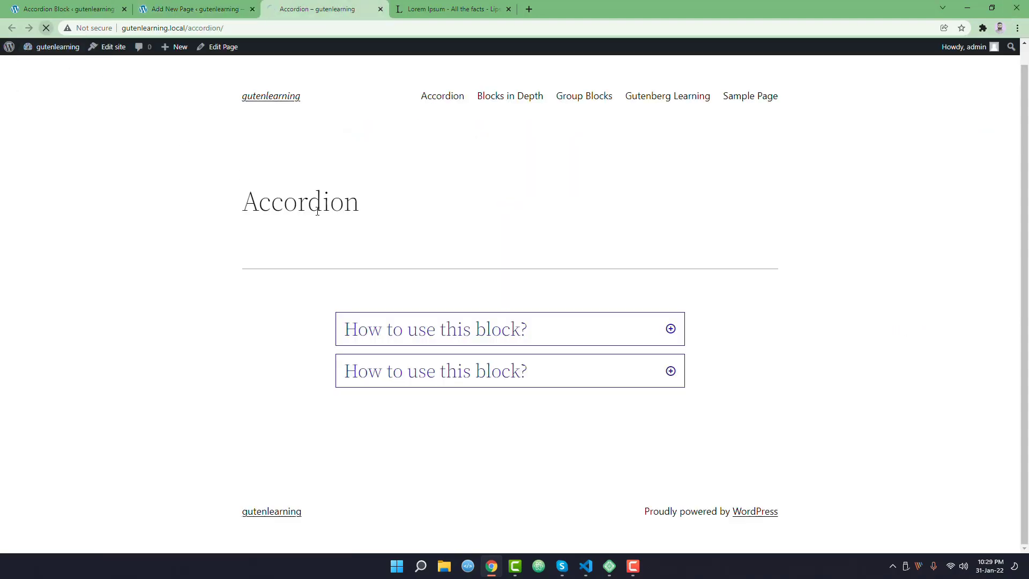
# Step: Check the photo inside the second live accordion item and the first item, then return to the editor
pyautogui.click(447, 377)
pyautogui.scroll(-3, 479, 370)
pyautogui.scroll(-2, 480, 403)
pyautogui.scroll(1, 492, 398)
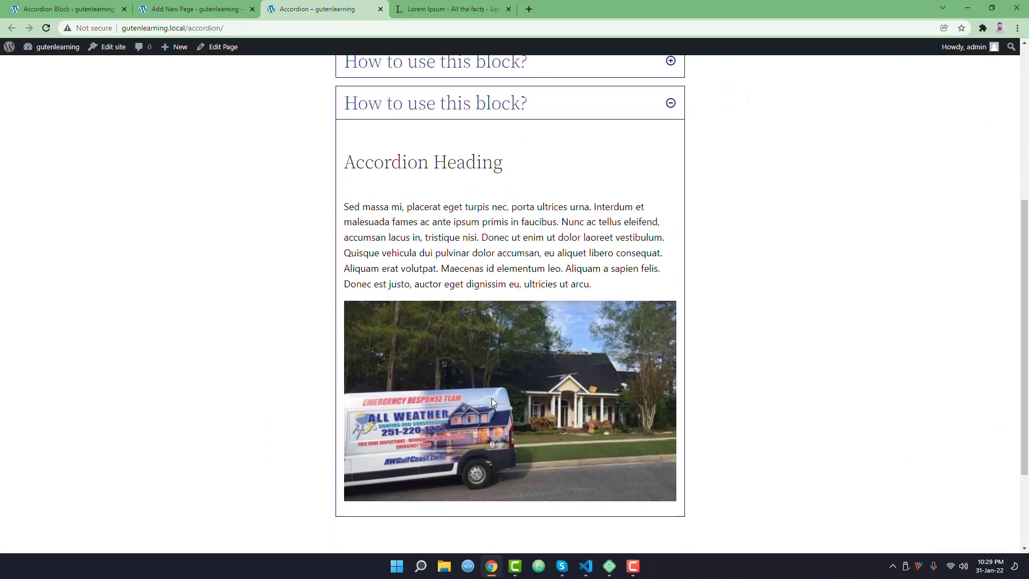
pyautogui.scroll(2, 478, 227)
pyautogui.click(478, 216)
pyautogui.click(442, 331)
pyautogui.scroll(-2, 420, 289)
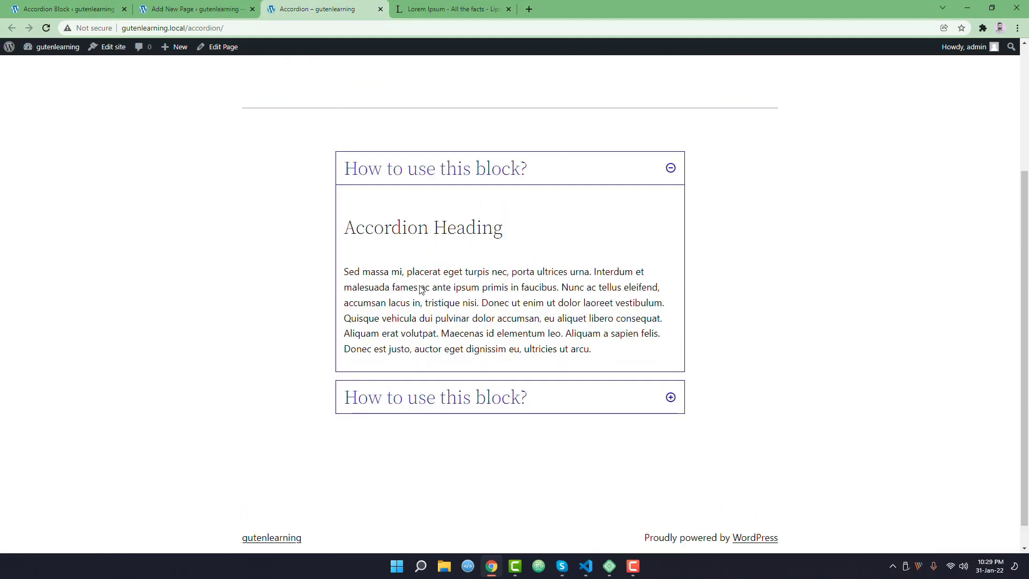
pyautogui.click(207, 4)
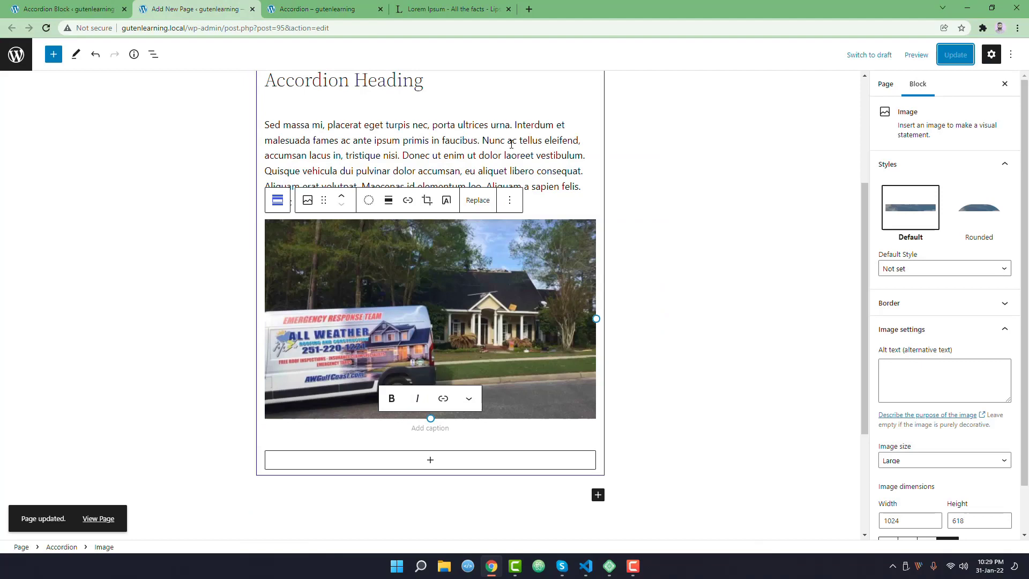
pyautogui.scroll(2, 603, 243)
pyautogui.scroll(2, 563, 234)
# Step: Enable Make it Active on Load for the first accordion item, update, and view the live page
pyautogui.click(551, 223)
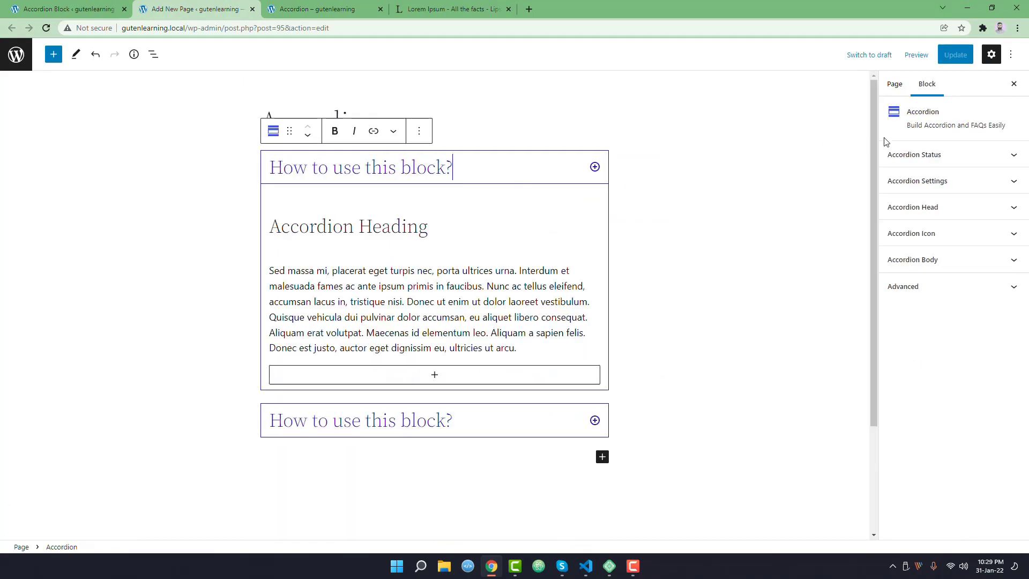
pyautogui.click(937, 155)
pyautogui.click(896, 176)
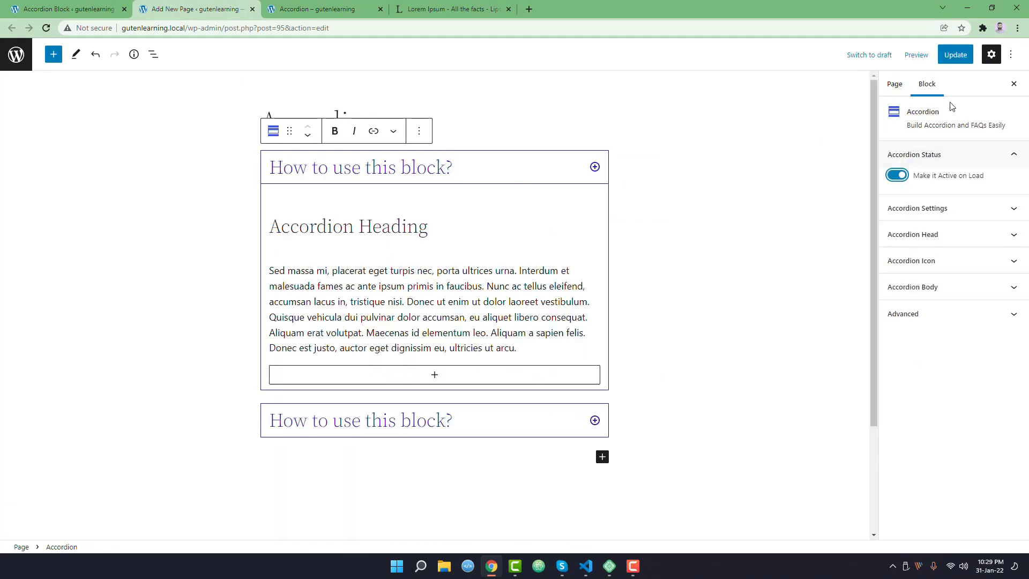
pyautogui.click(955, 54)
pyautogui.click(297, 5)
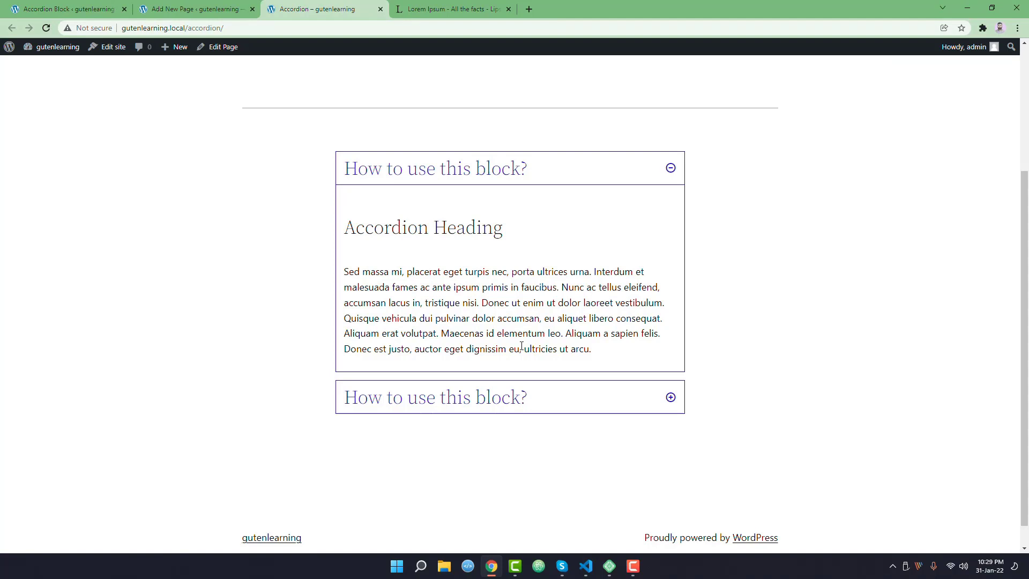
# Step: Back in the editor, look through the Accordion Status, Accordion and Accordion Head settings panels
pyautogui.click(197, 8)
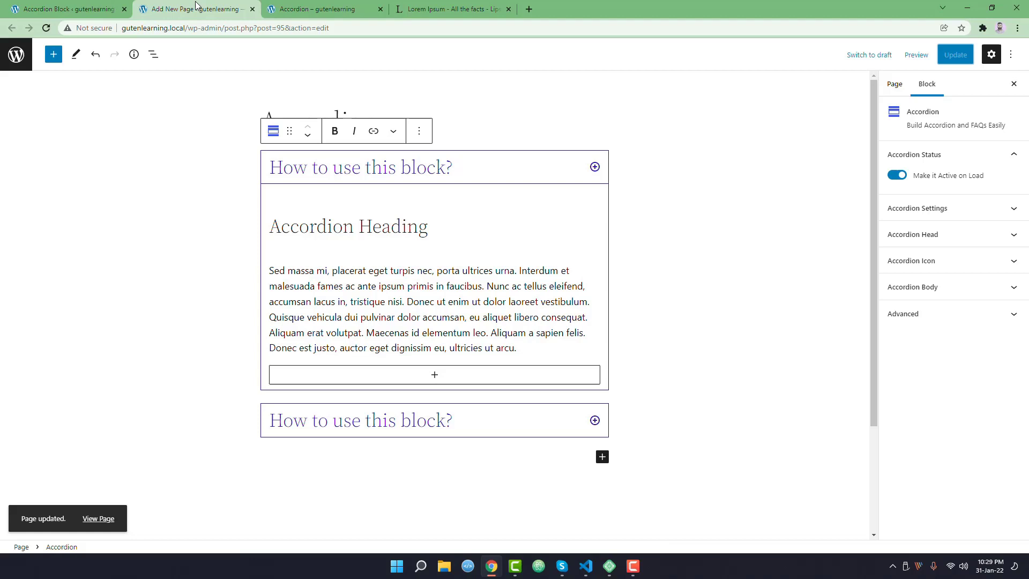
pyautogui.click(930, 156)
pyautogui.click(931, 185)
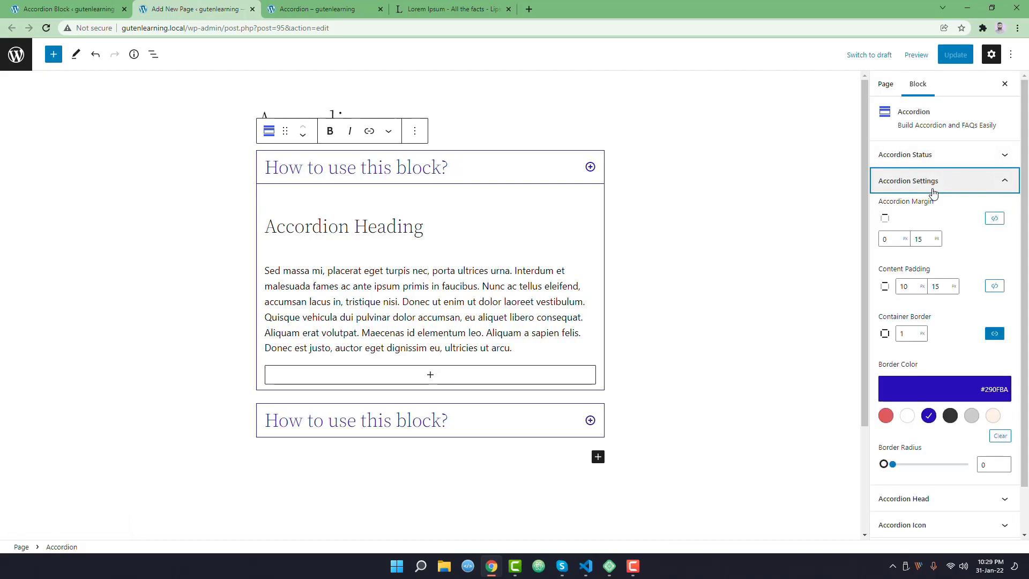
pyautogui.click(930, 211)
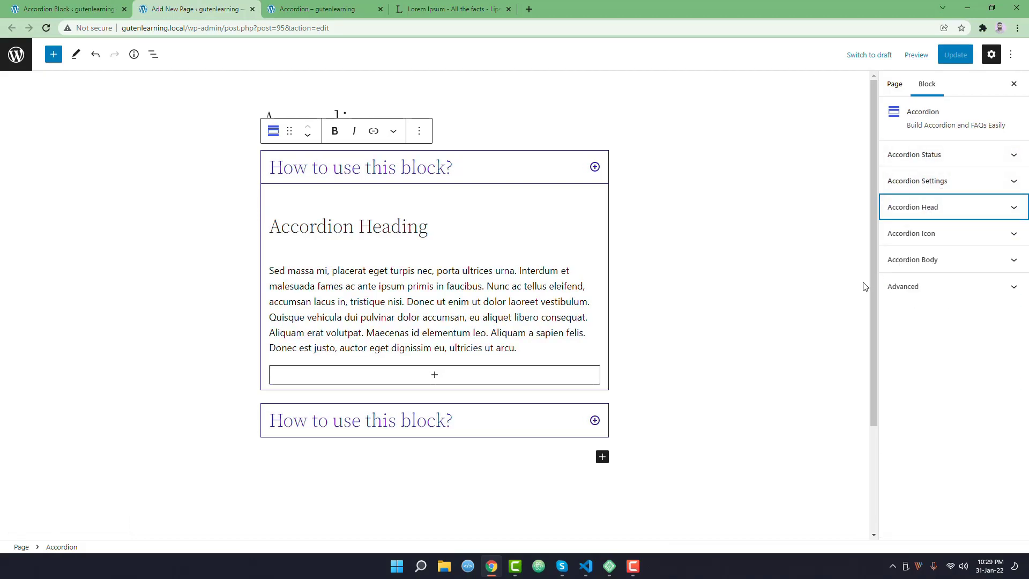